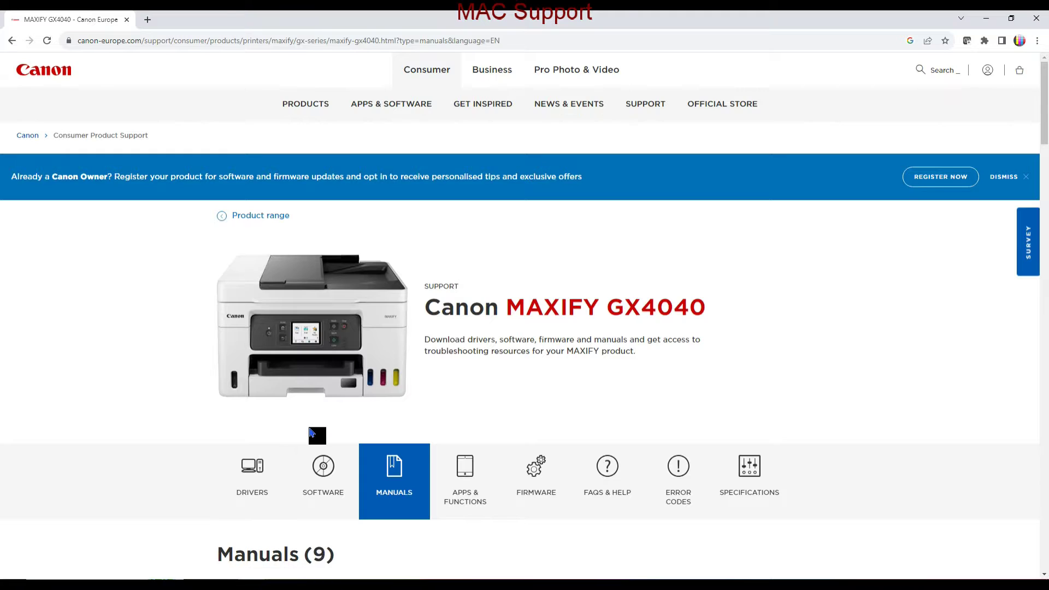
# Scroll down the MAXIFY GX4040 support page toward its Manuals and Drivers sections
pyautogui.scroll(-1, 309, 433)
# Select macOS 10.15 (Catalina) under Drivers and highlight the AirPrint-only compatibility note
pyautogui.click(277, 418)
pyautogui.click(344, 293)
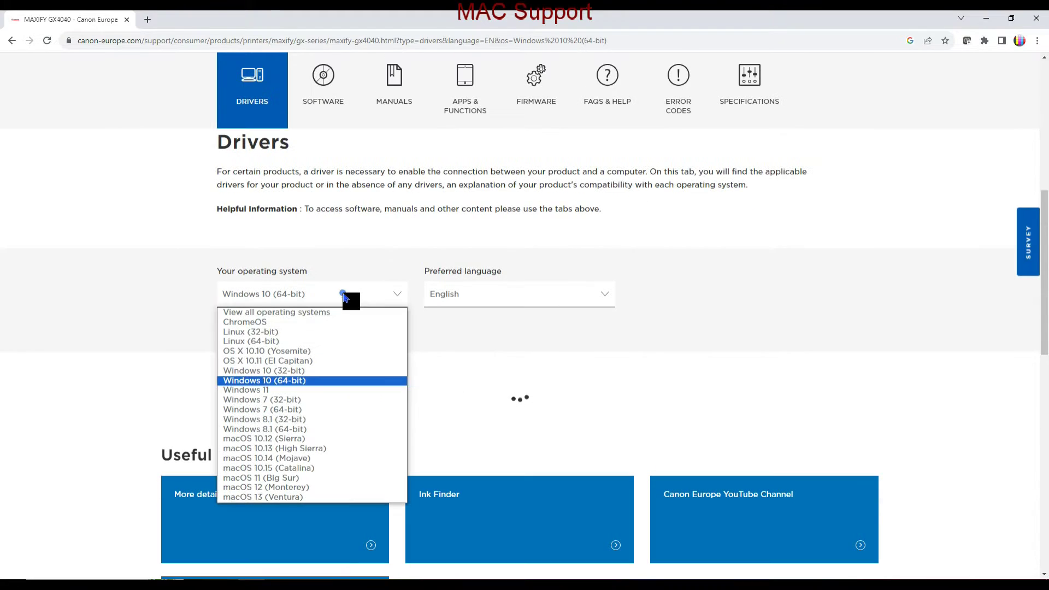
pyautogui.scroll(-1, 274, 331)
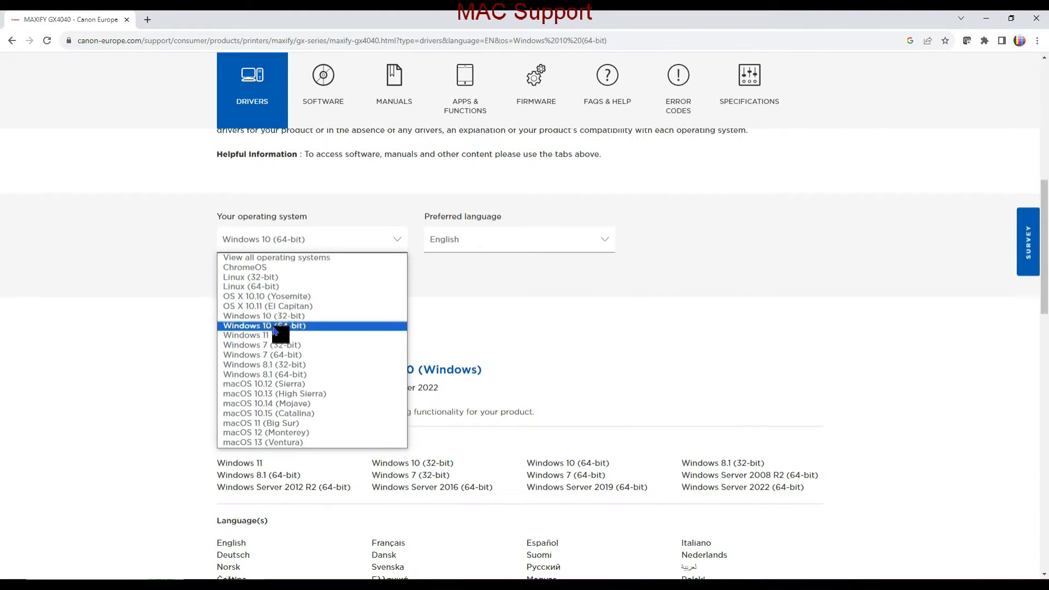
pyautogui.click(279, 416)
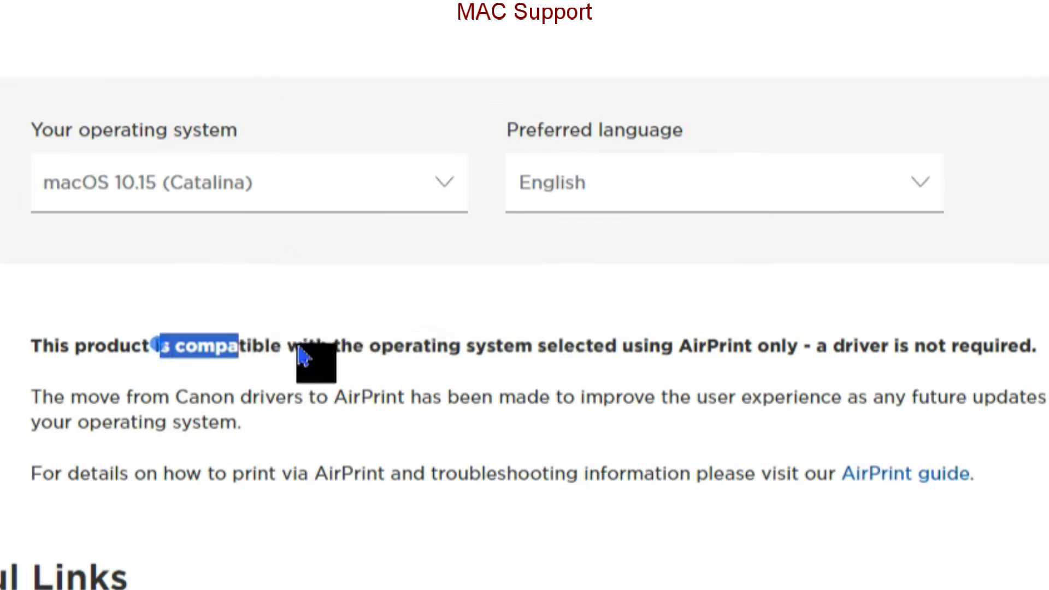
pyautogui.moveTo(272, 310); pyautogui.dragTo(620, 314)
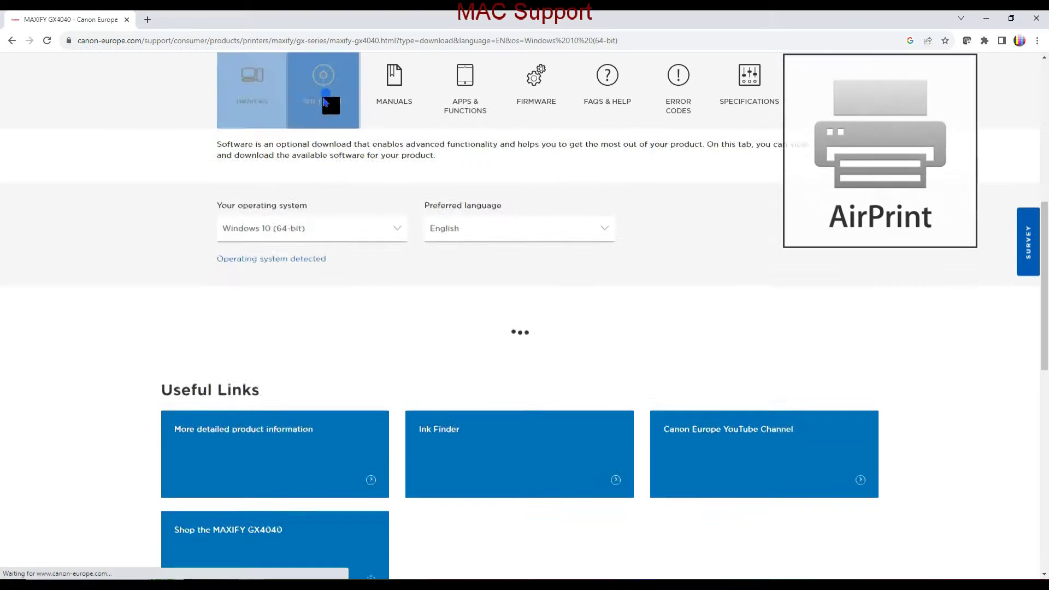
# Scroll through the GX4040's Mac software downloads
pyautogui.click(318, 258)
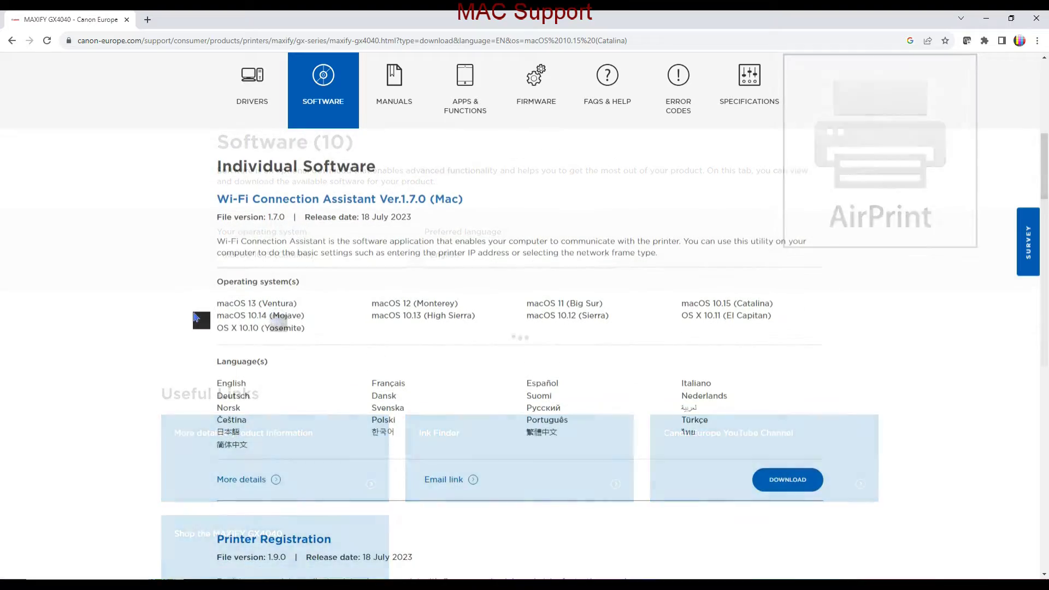
pyautogui.scroll(-3, 197, 317)
pyautogui.scroll(-2, 196, 318)
pyautogui.scroll(-4, 198, 317)
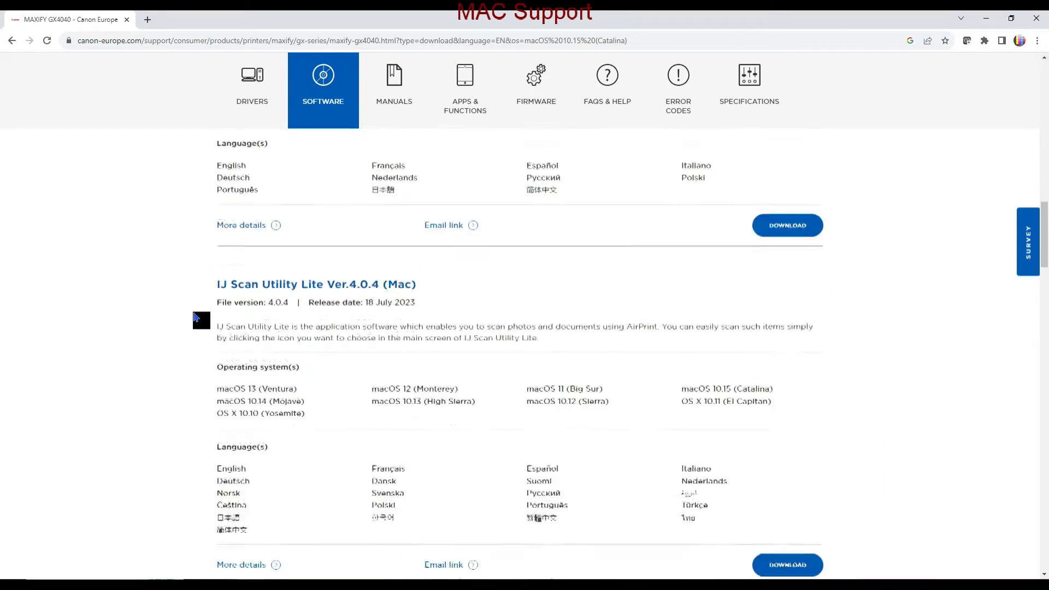
pyautogui.scroll(-1, 300, 237)
pyautogui.scroll(-5, 297, 235)
pyautogui.scroll(-7, 344, 299)
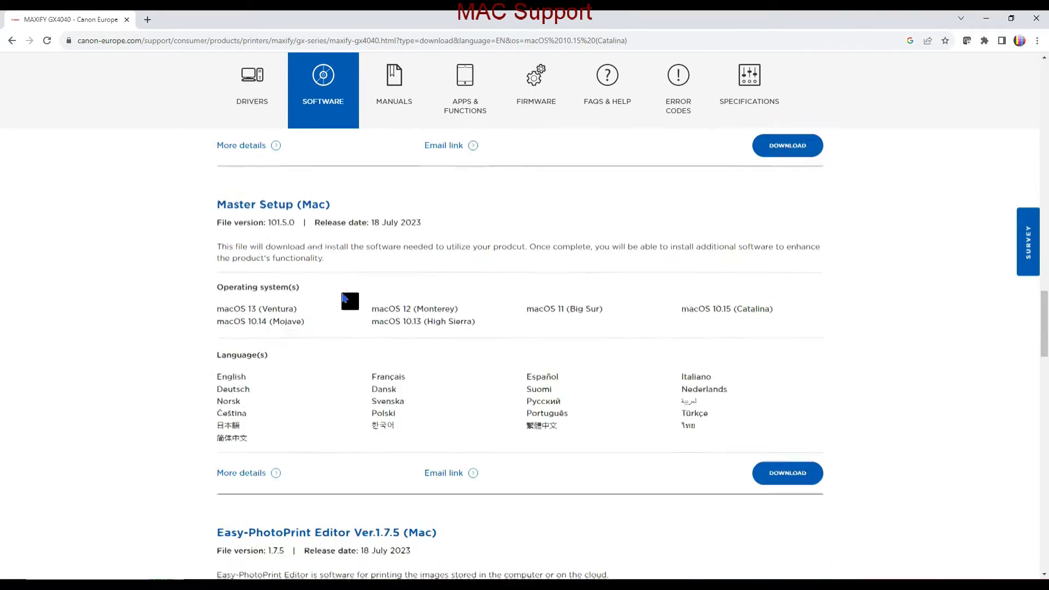
pyautogui.scroll(-5, 409, 283)
pyautogui.scroll(-5, 304, 292)
pyautogui.scroll(-4, 409, 302)
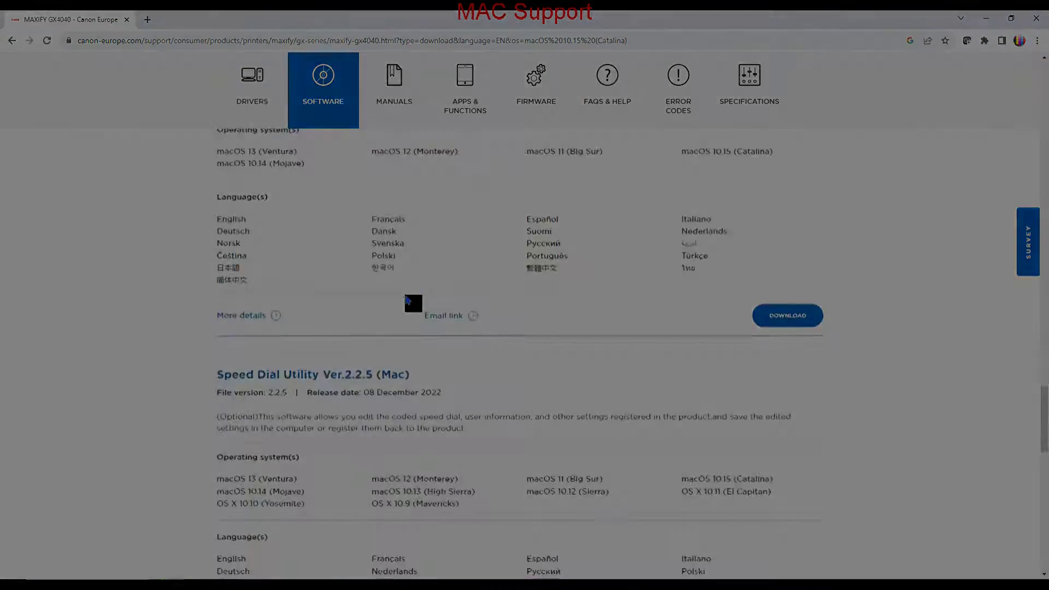
# Scroll the GX4040 Windows support page down and back up to the tabs
pyautogui.scroll(-1, 666, 322)
pyautogui.scroll(-1, 667, 324)
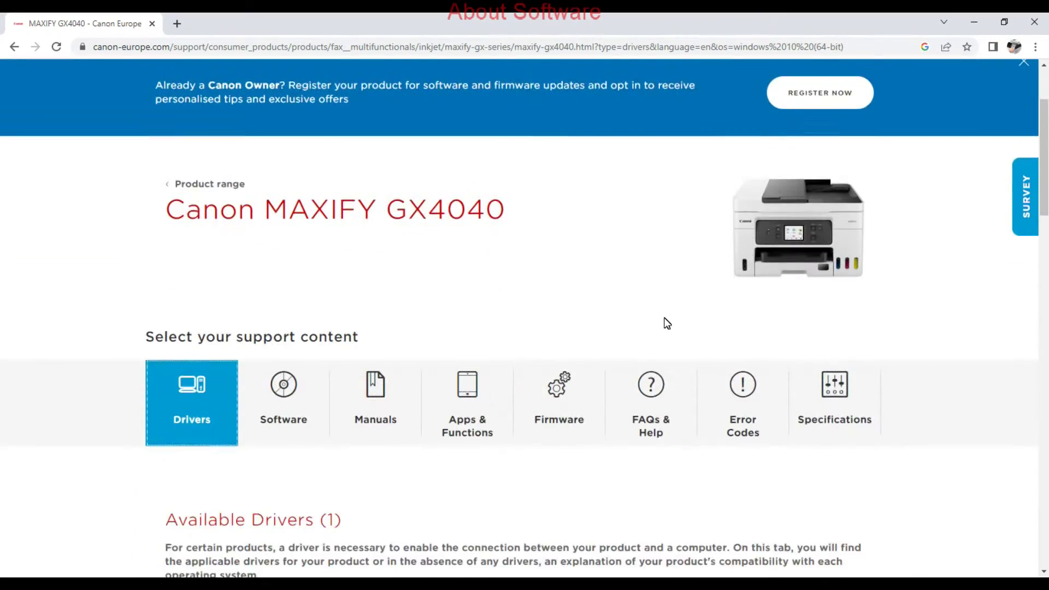
pyautogui.scroll(-1, 666, 326)
pyautogui.scroll(-2, 663, 322)
pyautogui.scroll(-3, 663, 326)
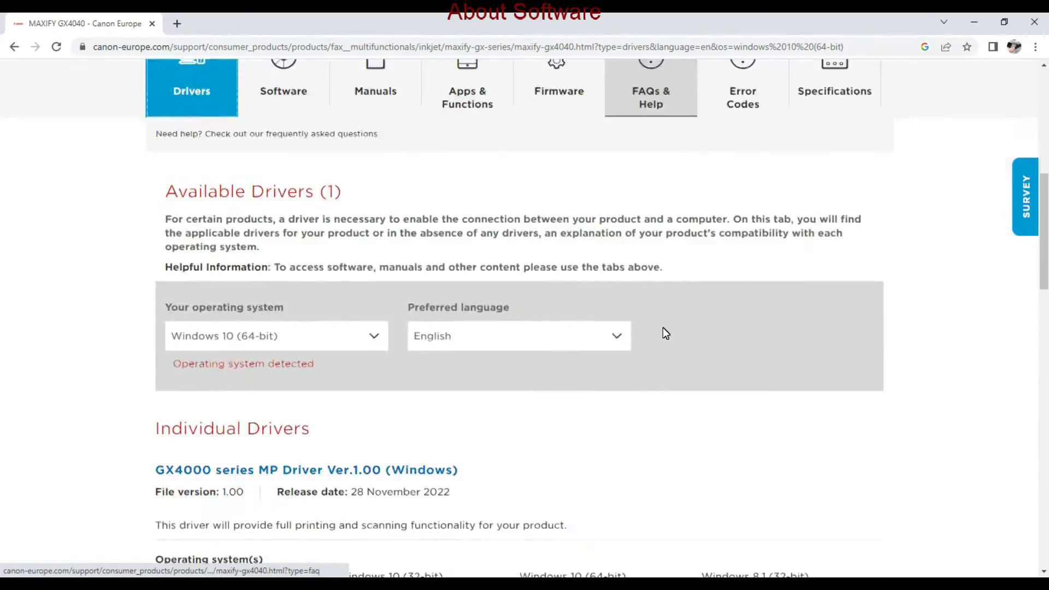
pyautogui.scroll(-2, 663, 326)
pyautogui.click(476, 303)
pyautogui.scroll(1, 473, 301)
pyautogui.scroll(5, 467, 298)
pyautogui.scroll(4, 462, 297)
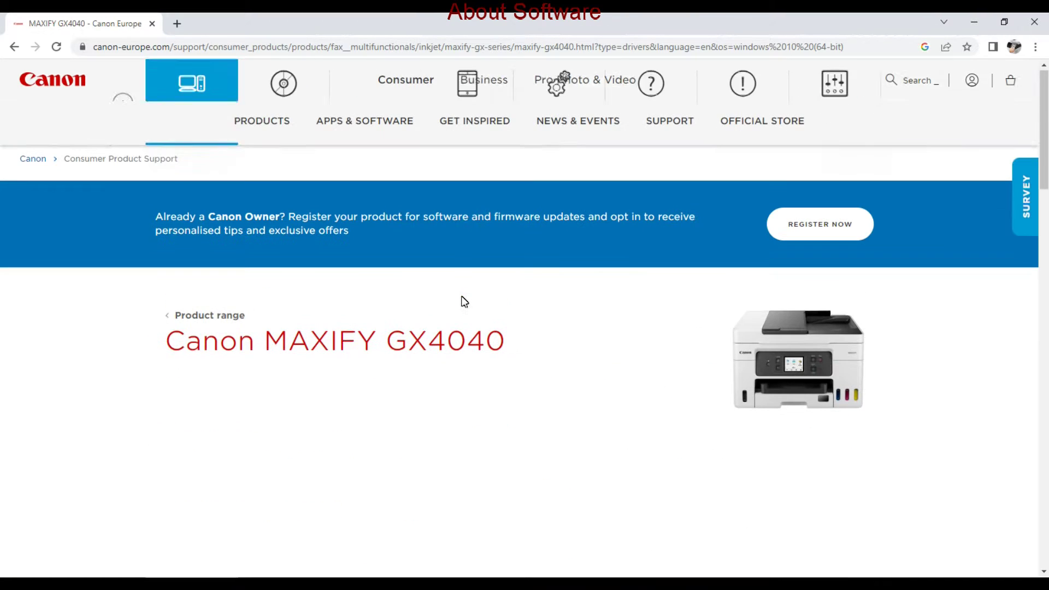
# Show the Windows Software list and scroll down to Quick Utility Toolbox Ver.2.5.0
pyautogui.click(280, 520)
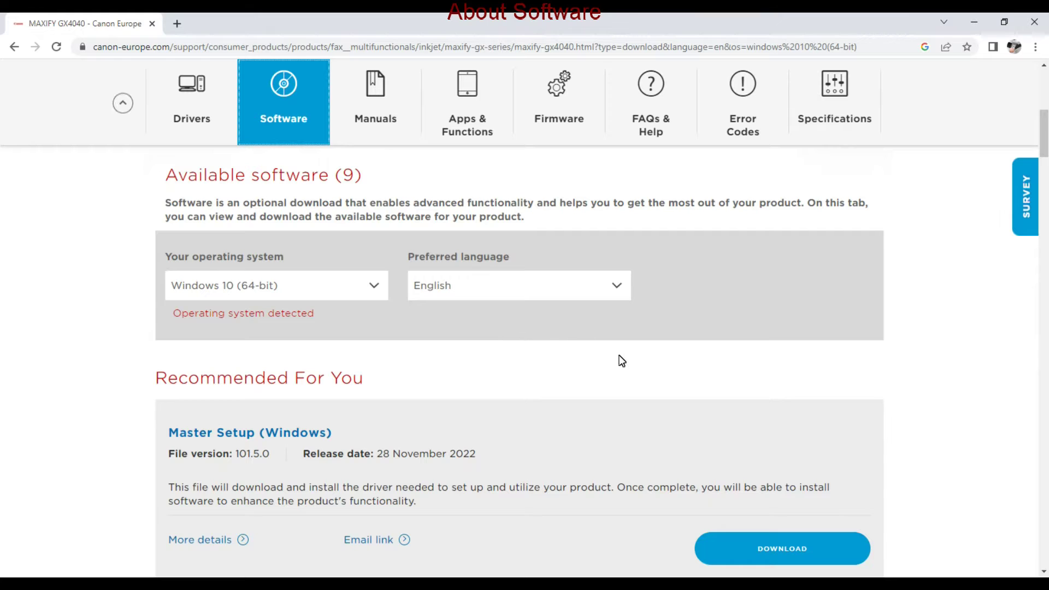
pyautogui.scroll(-3, 679, 360)
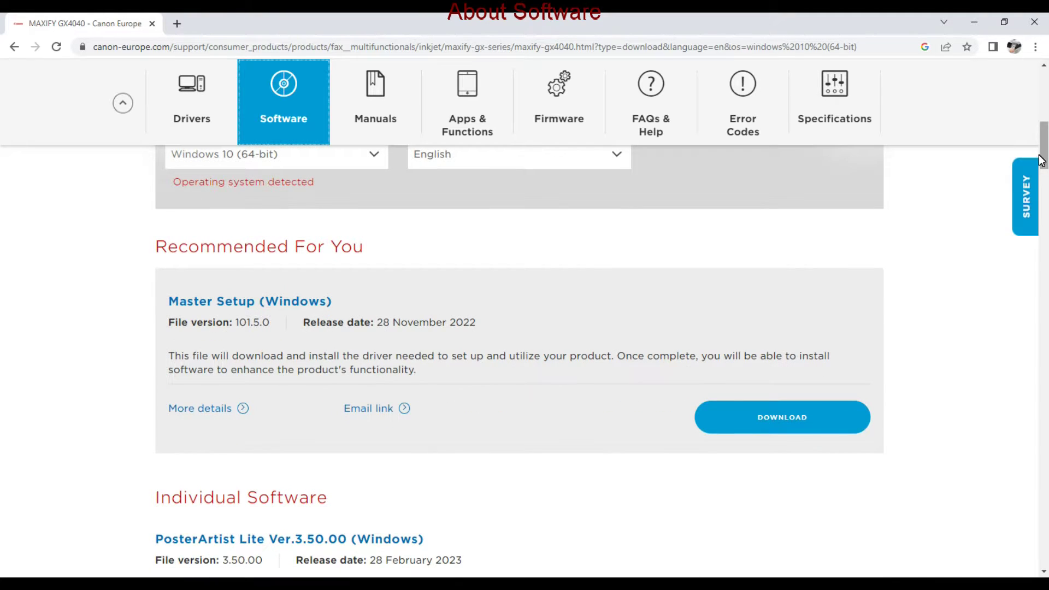
pyautogui.moveTo(1043, 161); pyautogui.dragTo(1045, 188)
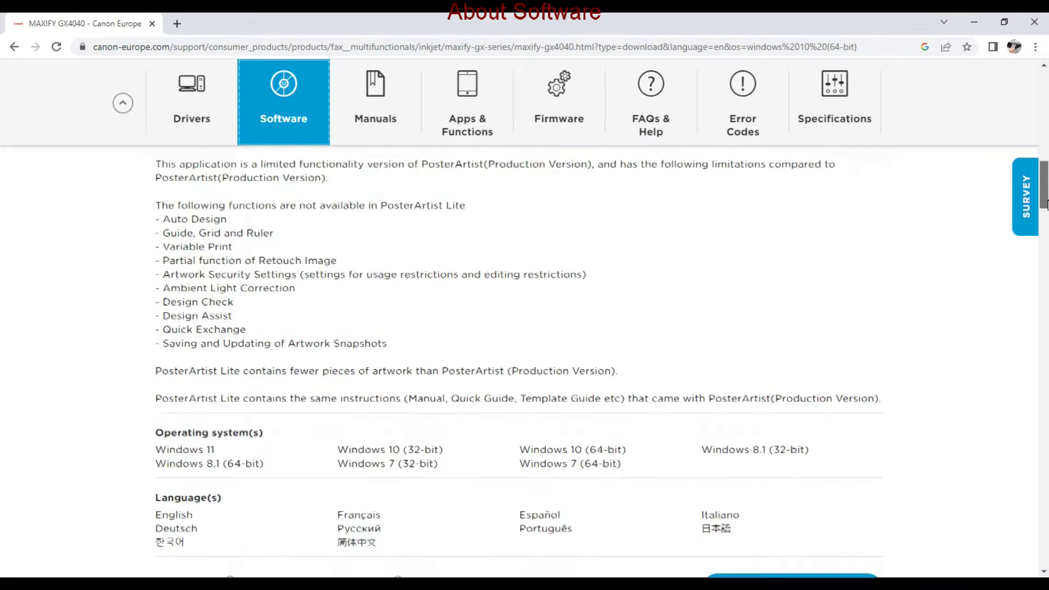
pyautogui.moveTo(1045, 203); pyautogui.dragTo(1045, 245)
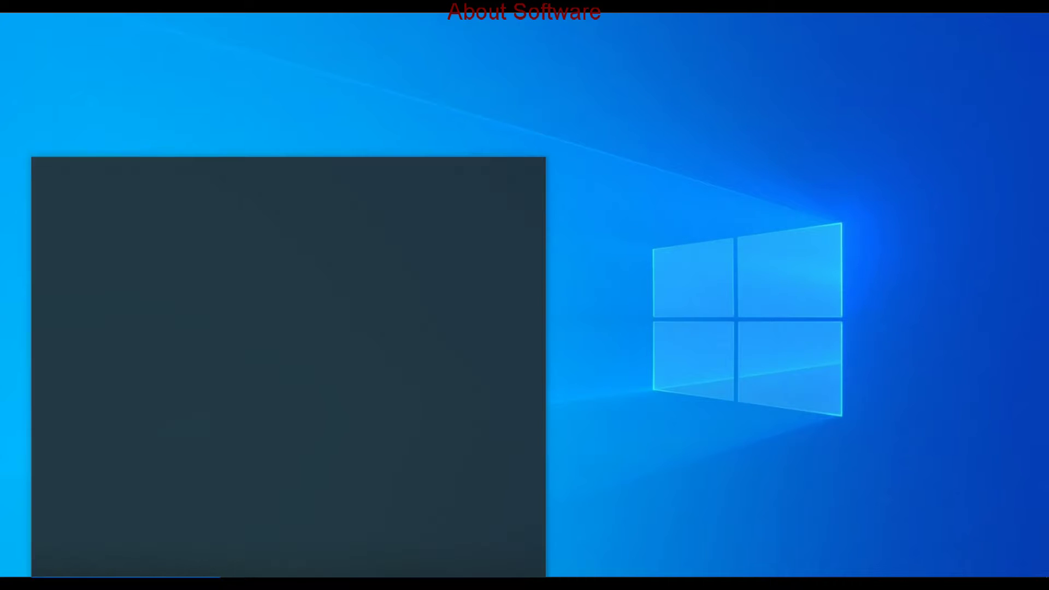
# Search Windows for 'quick' to launch Quick Utility Toolbox, then scroll to Easy-Layout Editor
pyautogui.write('quick')
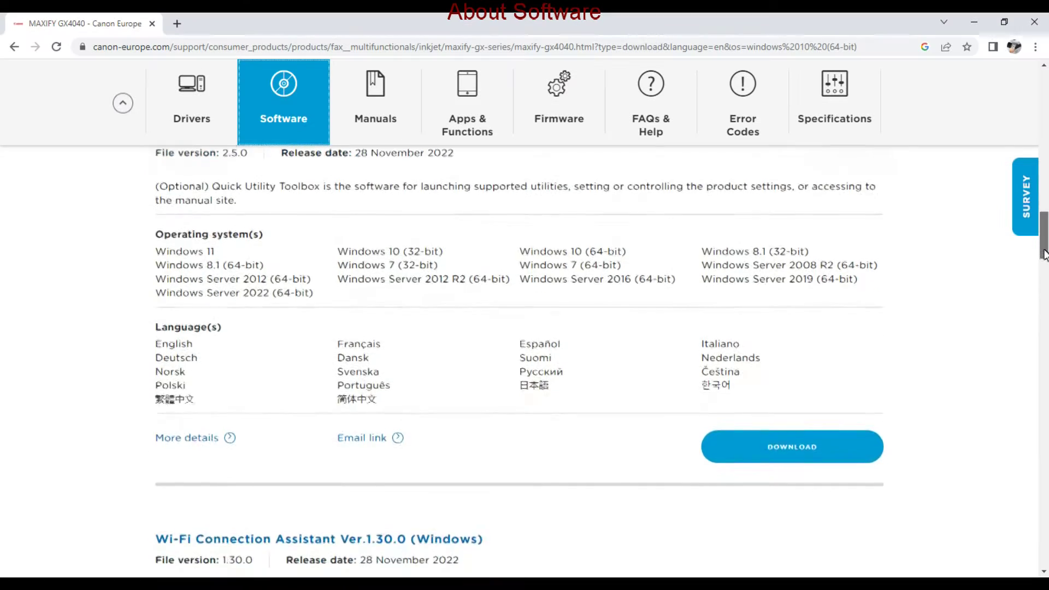
pyautogui.moveTo(1044, 251); pyautogui.dragTo(1044, 283)
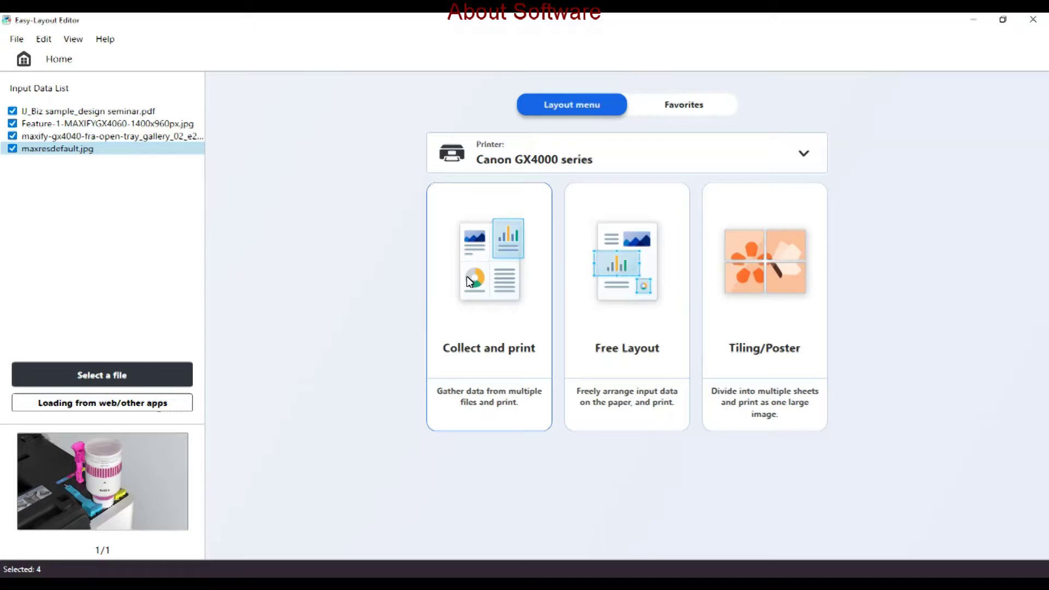
# Collect the four files onto one A4 page for printing, then scroll to Speed Dial Utility
pyautogui.click(466, 277)
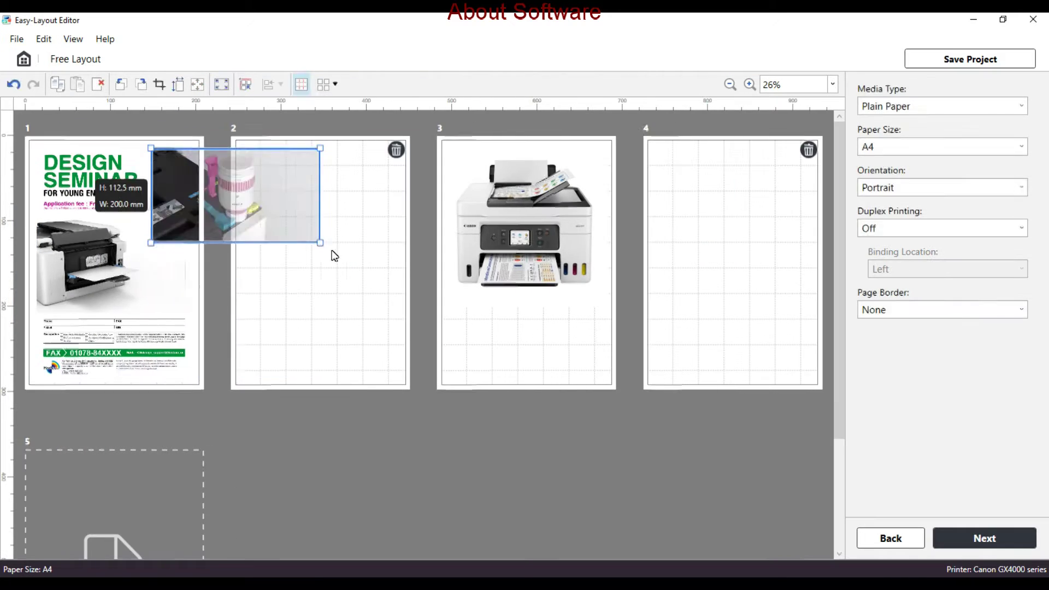
pyautogui.click(979, 539)
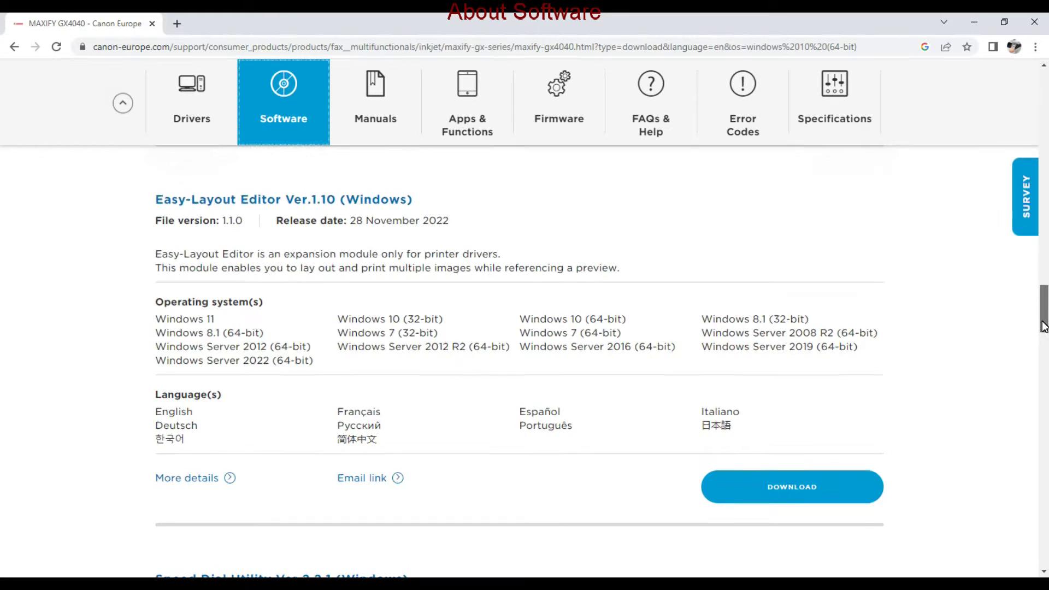
pyautogui.moveTo(1043, 325); pyautogui.dragTo(1041, 361)
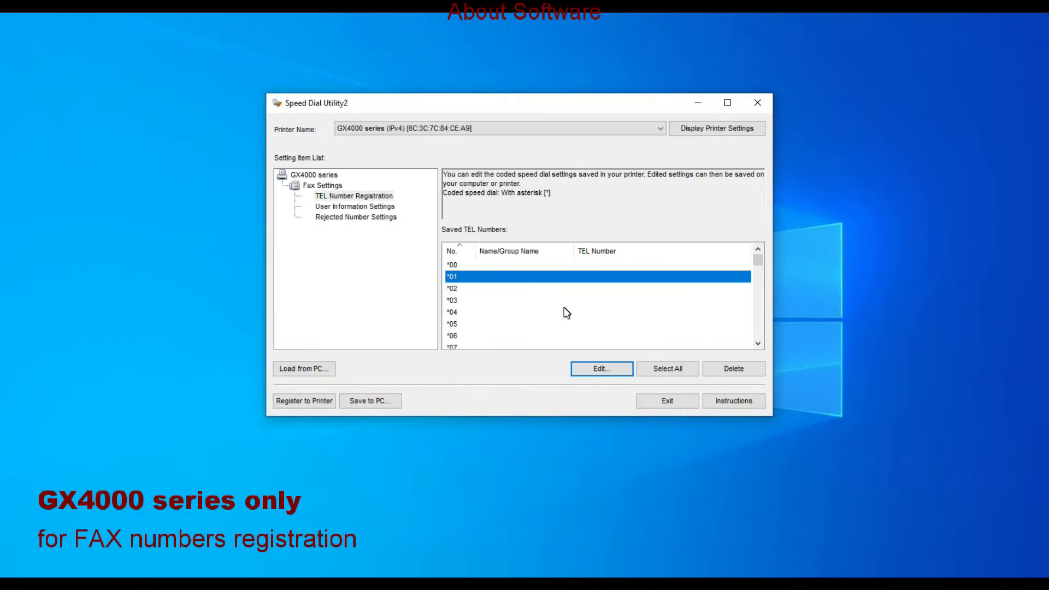
# Edit speed dial *01 as an individual TEL number named 'Test Tel'
pyautogui.click(605, 369)
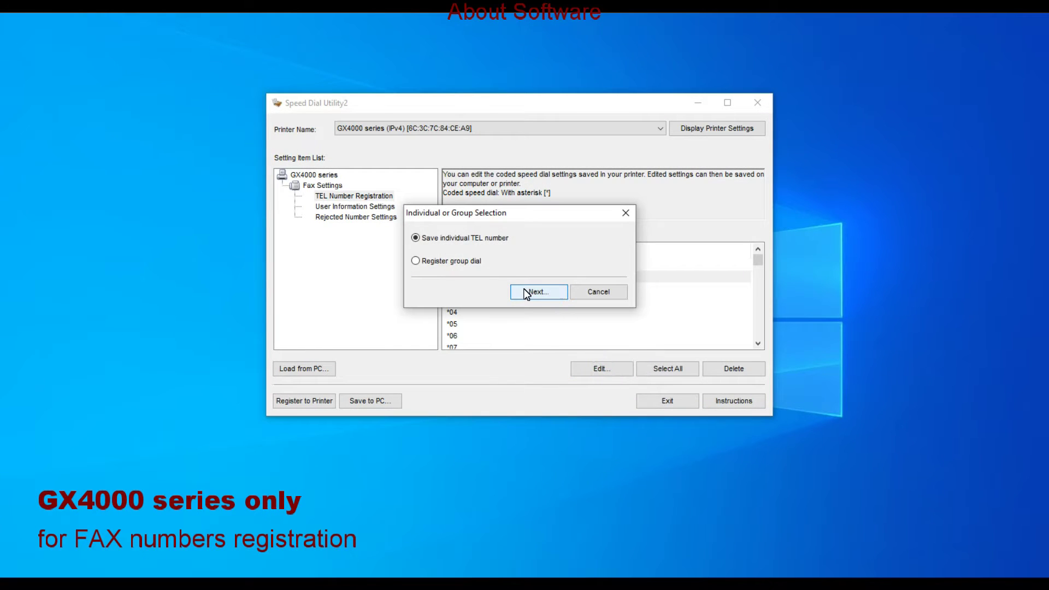
pyautogui.click(470, 263)
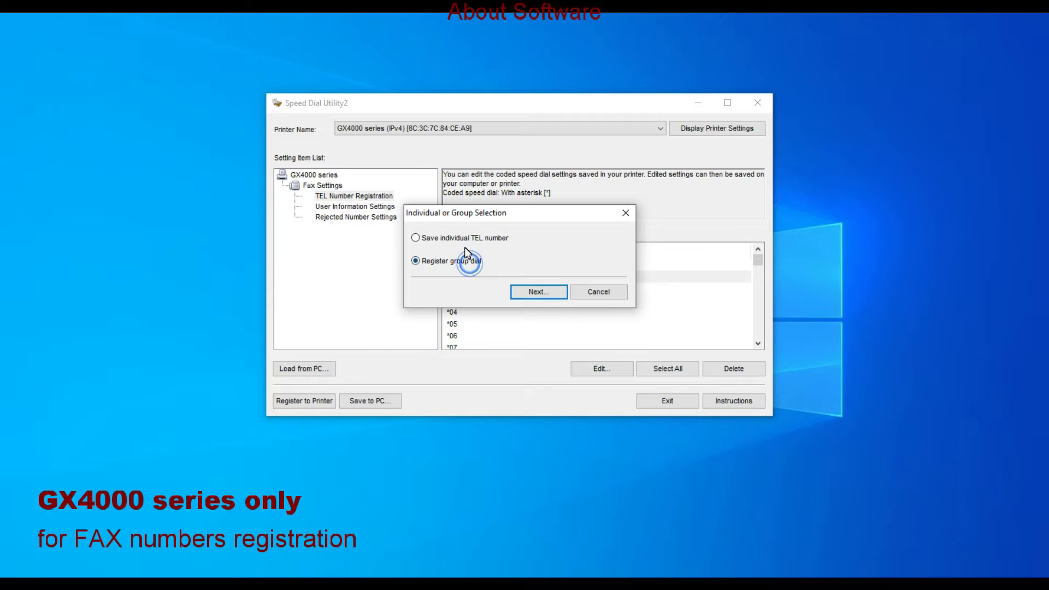
pyautogui.click(529, 293)
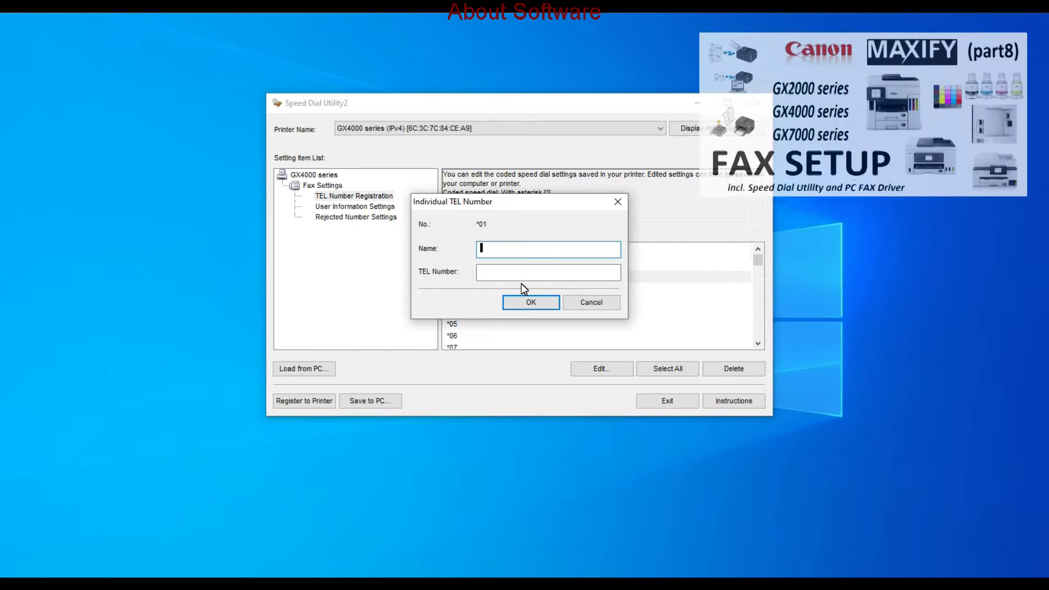
pyautogui.write('Test Tel')
# Tab to the TEL Number field, then scroll to IJ Printer Assistant Tool Ver.1.70.4
pyautogui.press('Tab')
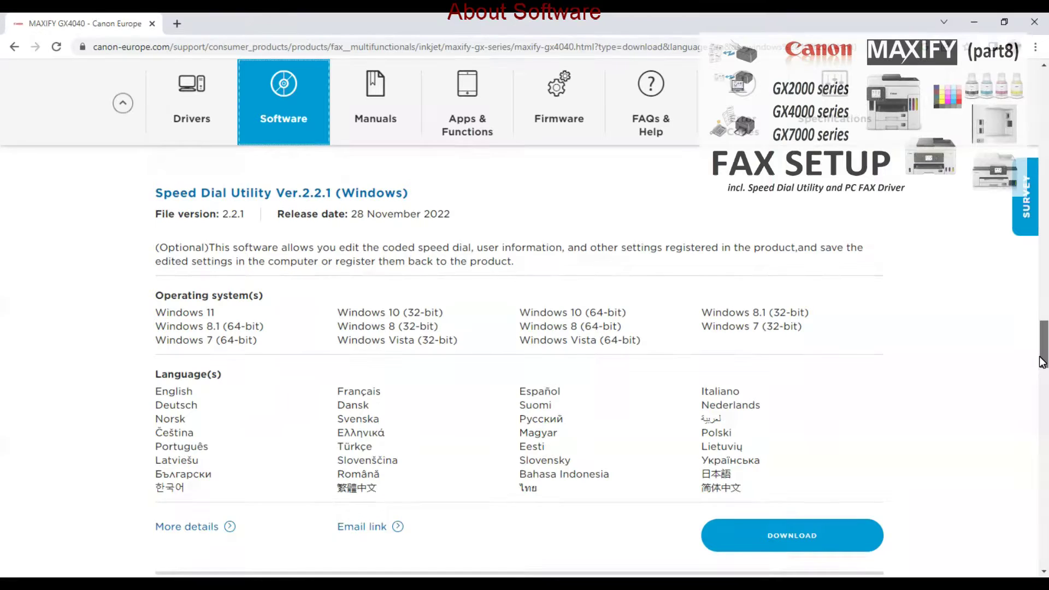
pyautogui.moveTo(1042, 362); pyautogui.dragTo(1036, 400)
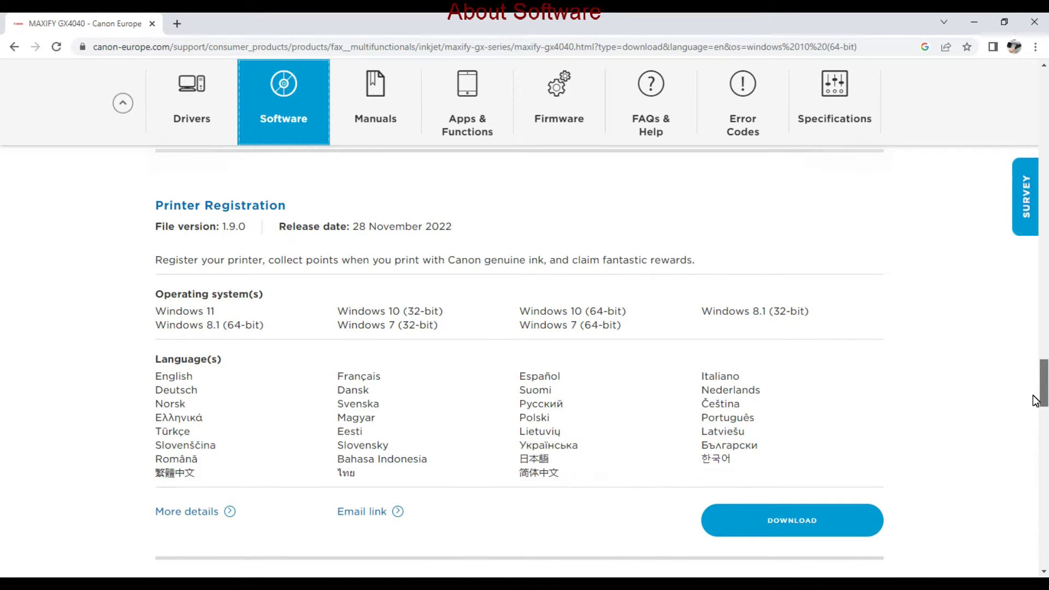
pyautogui.moveTo(1035, 400); pyautogui.dragTo(1025, 438)
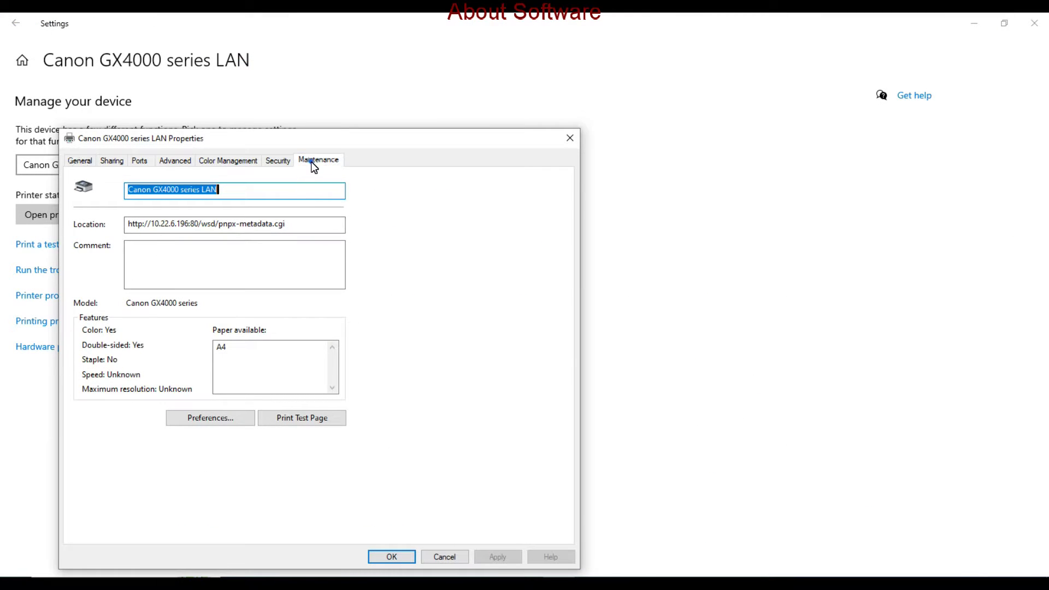
# Launch IJ Printer Assistant Tool and review the Remaining Ink Notification Settings
pyautogui.click(312, 163)
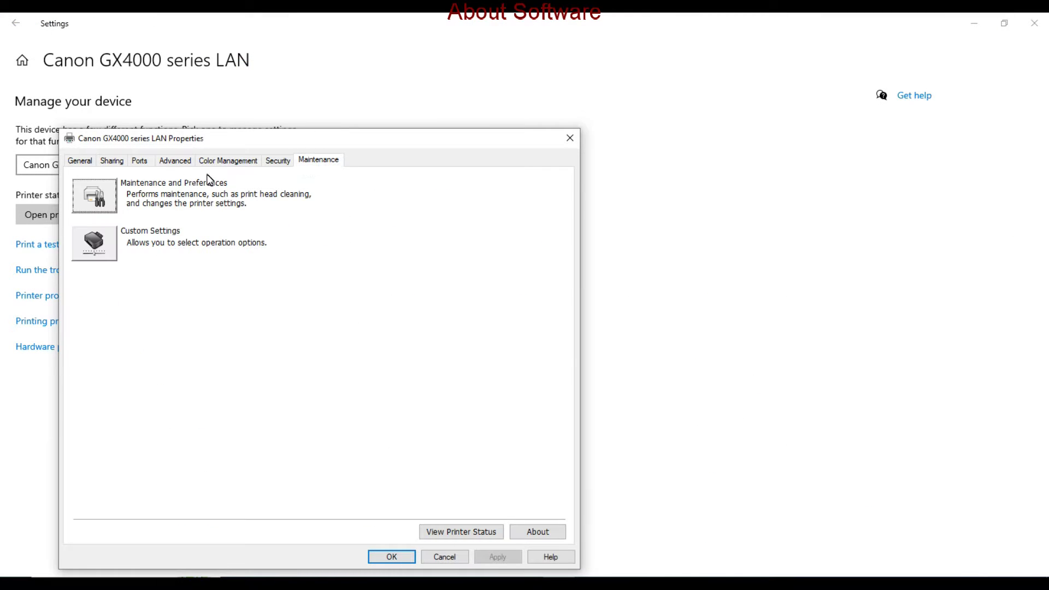
pyautogui.click(99, 203)
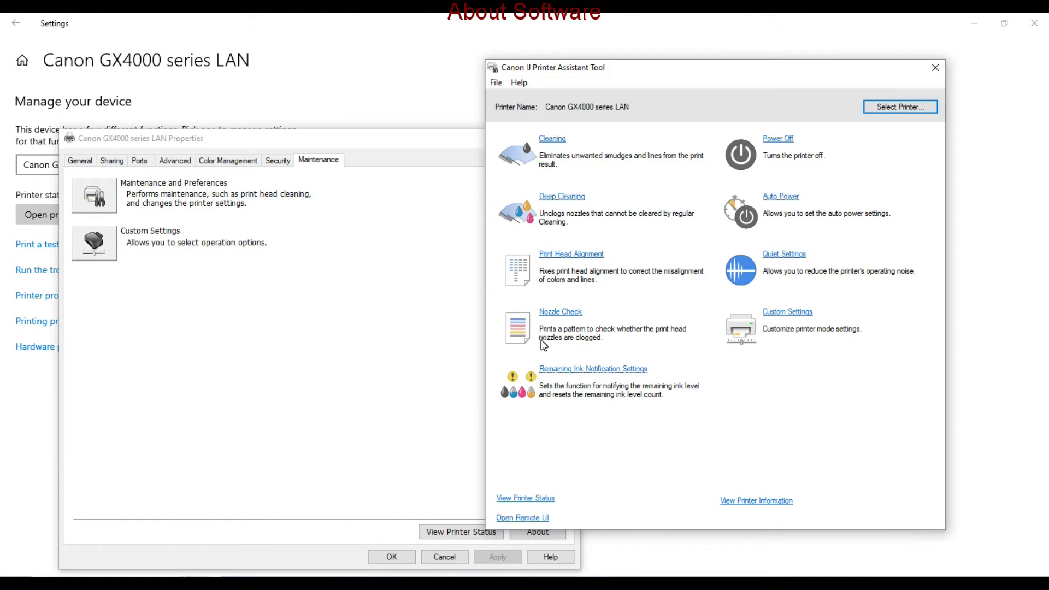
pyautogui.click(548, 372)
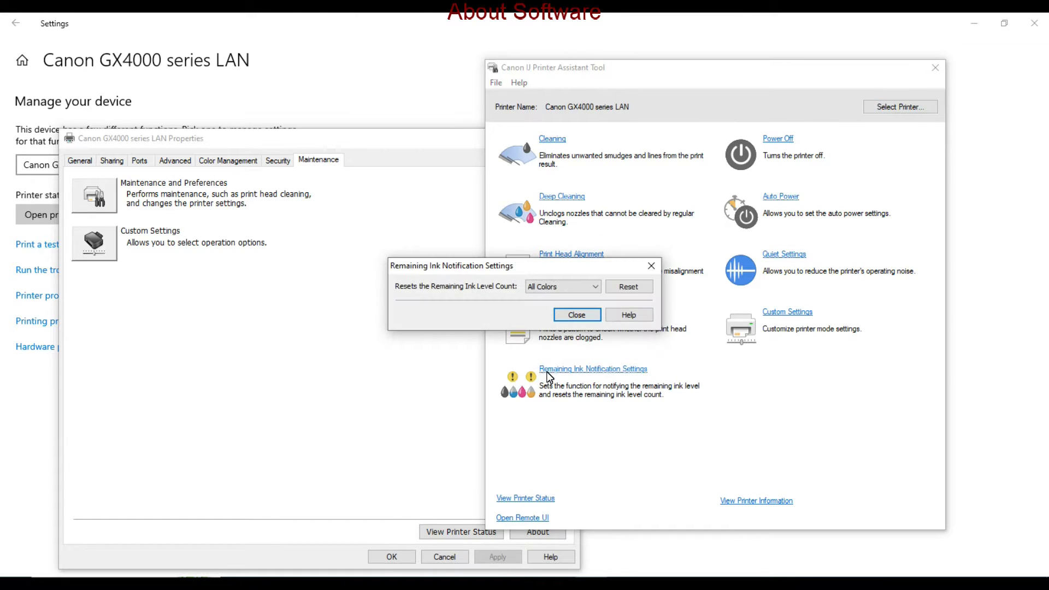
pyautogui.click(593, 319)
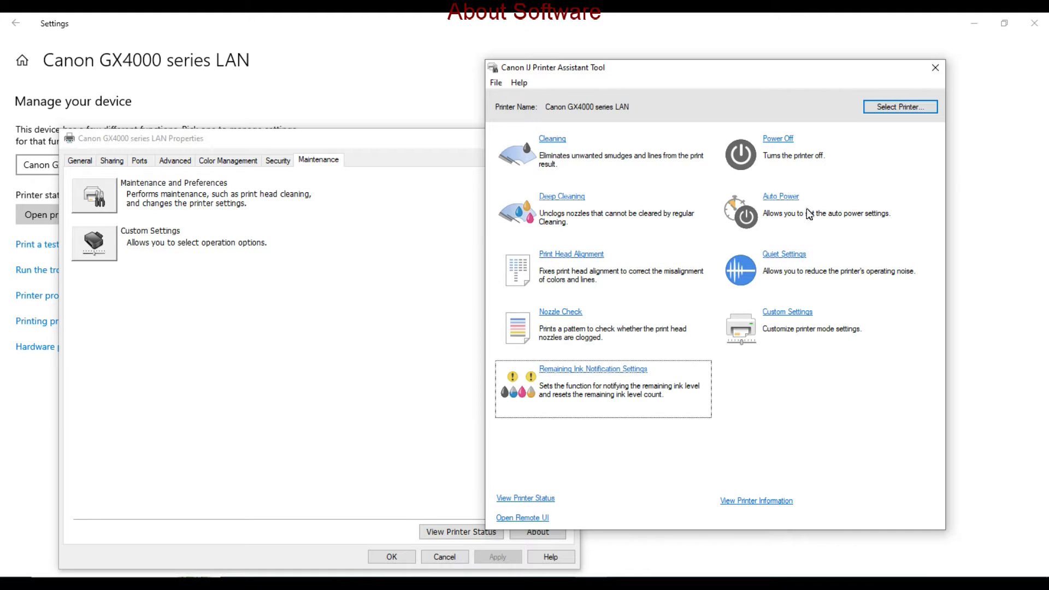
# Show Custom Settings and scroll to the ink drying wait time
pyautogui.click(785, 316)
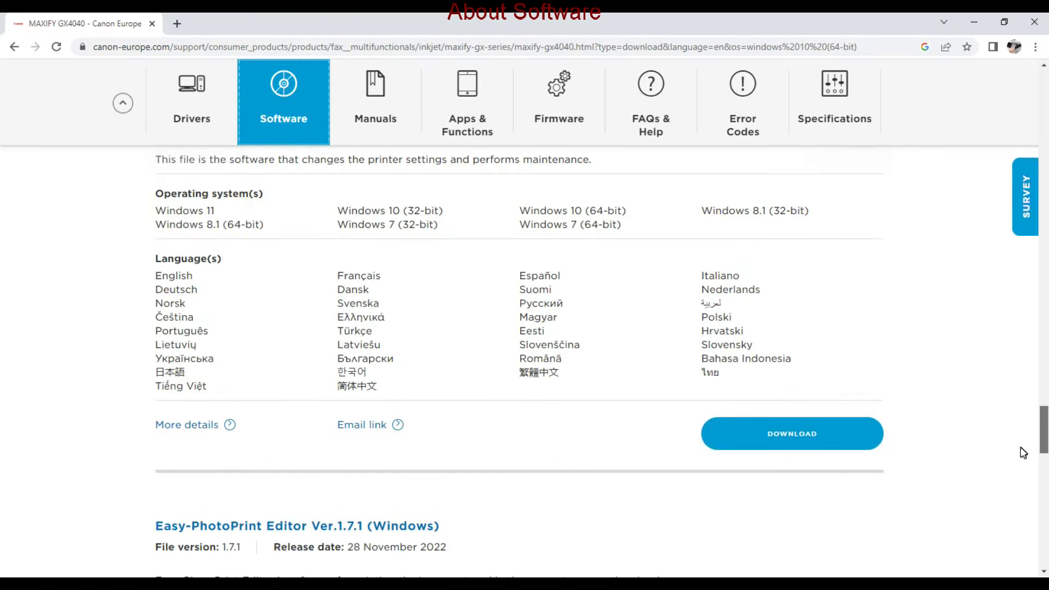
pyautogui.scroll(-3, 1016, 460)
pyautogui.scroll(-4, 1012, 470)
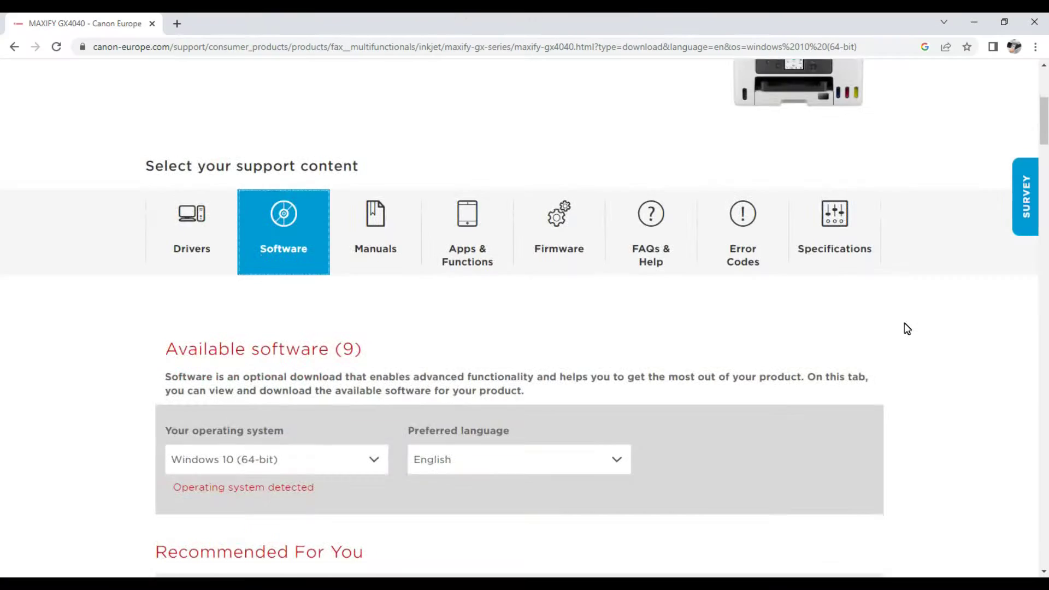
# Scroll the support page toward the recommended Master Setup (Windows) download
pyautogui.scroll(-3, 907, 328)
# Download the Windows Master Setup installer, accepting the licence, and run it
pyautogui.scroll(-2, 906, 327)
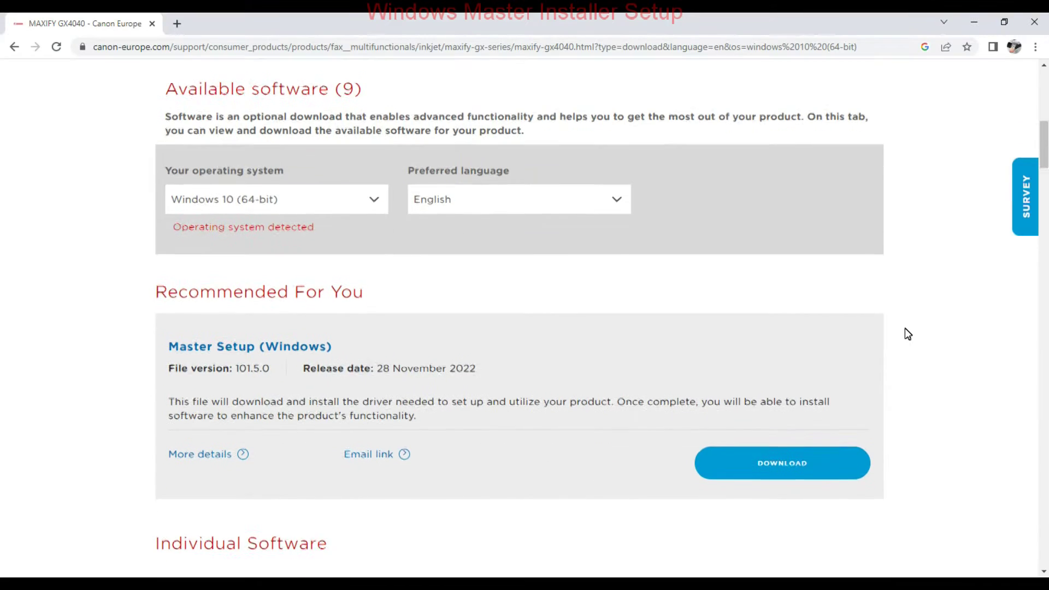
pyautogui.scroll(-3, 853, 437)
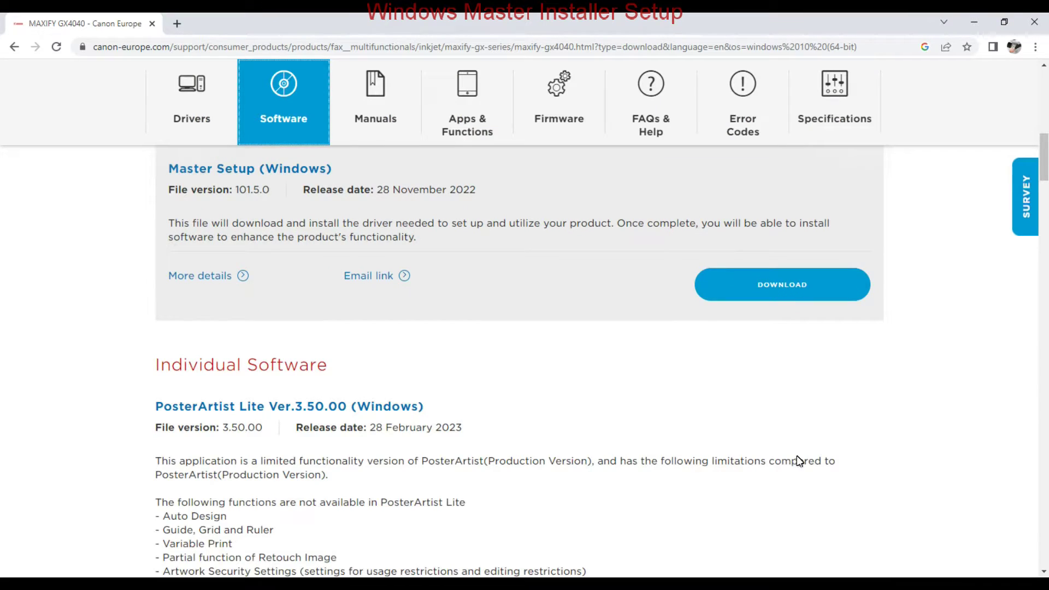
pyautogui.click(783, 290)
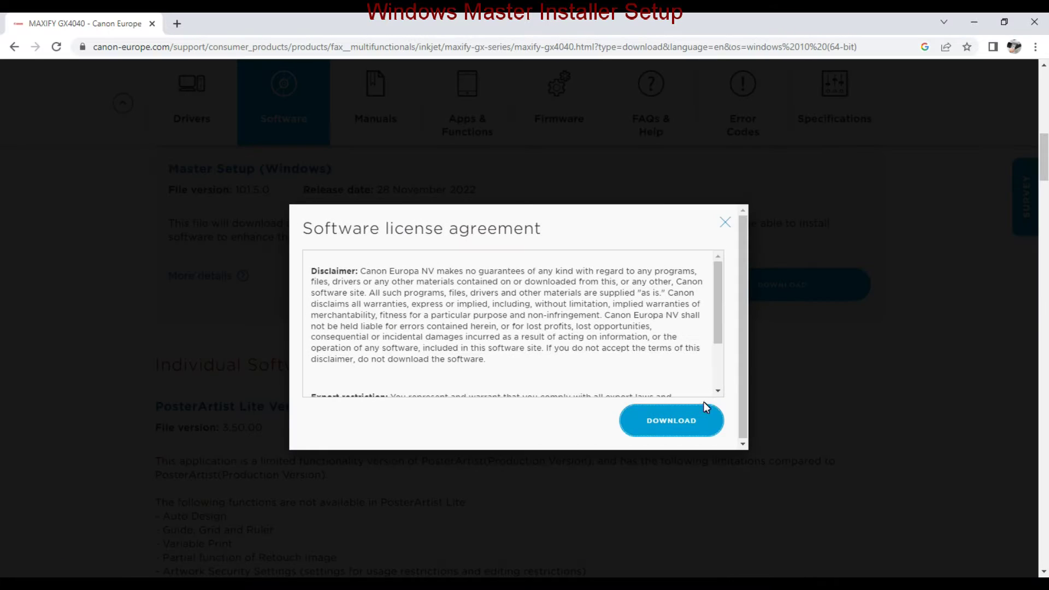
pyautogui.click(684, 422)
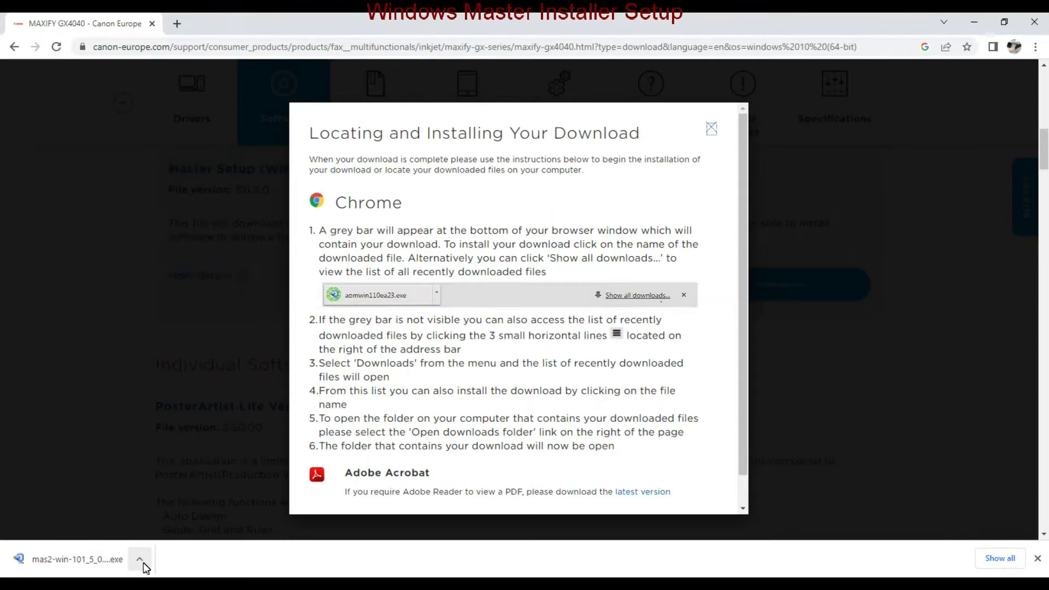
pyautogui.click(140, 560)
pyautogui.click(173, 475)
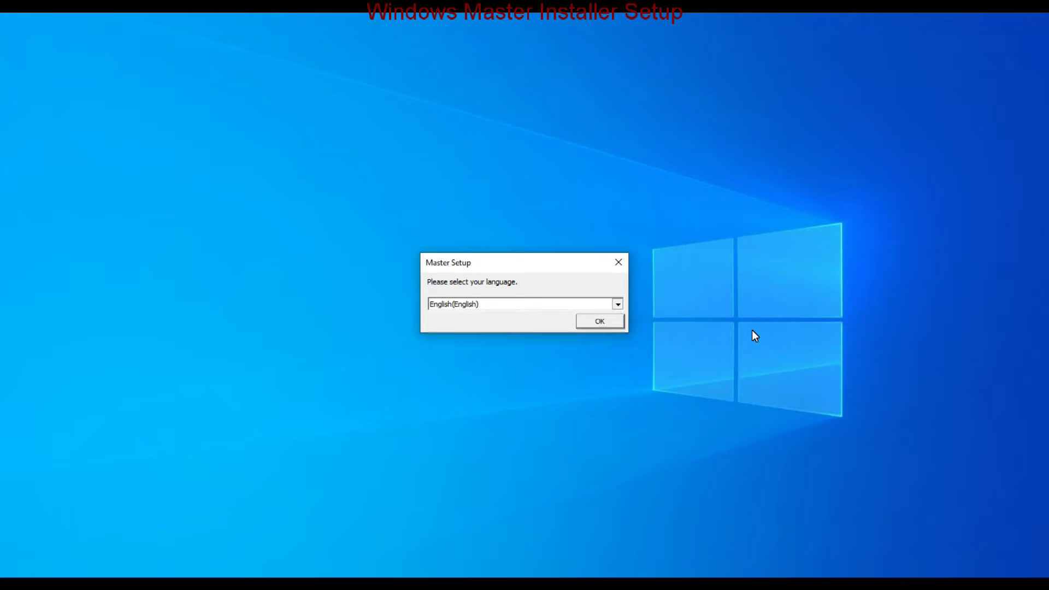
# Choose English as the setup language and Europe, Middle East, Africa as the region
pyautogui.hotkey('alt', 'Down')
pyautogui.press('Return')
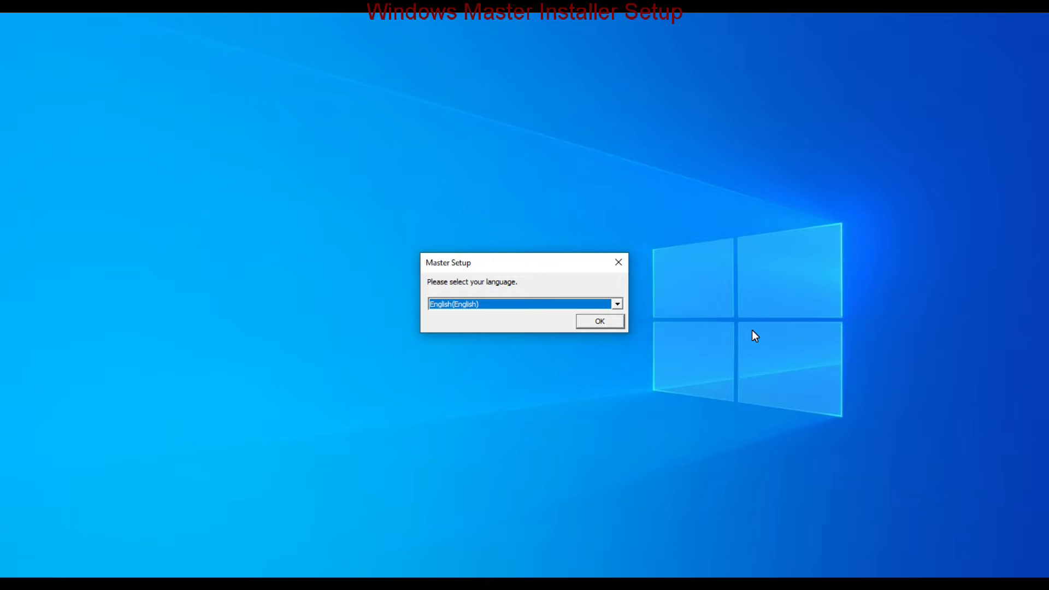
pyautogui.press('Return')
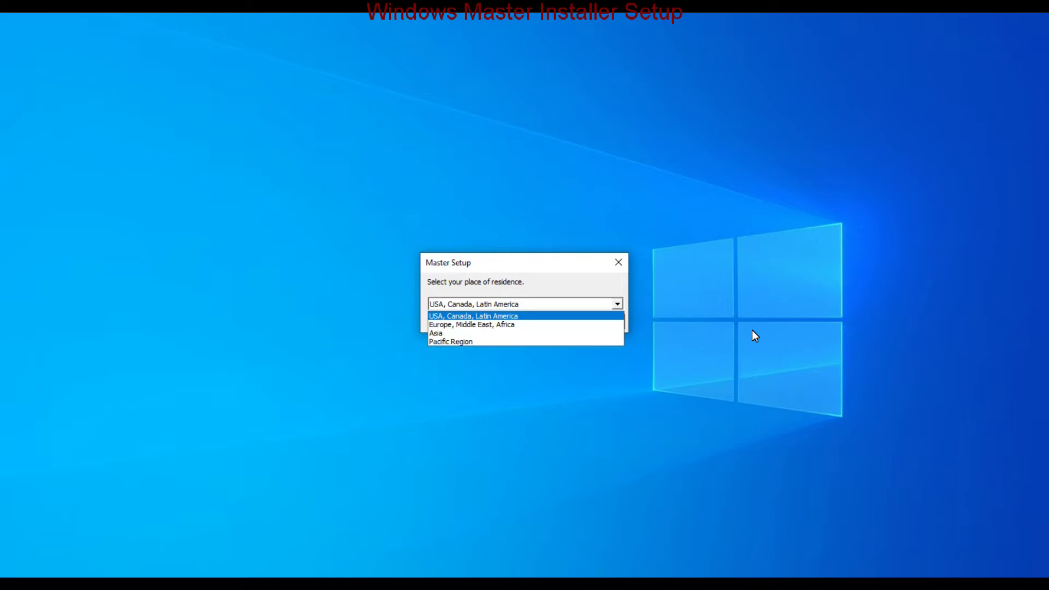
pyautogui.press('Down')
pyautogui.press('Return')
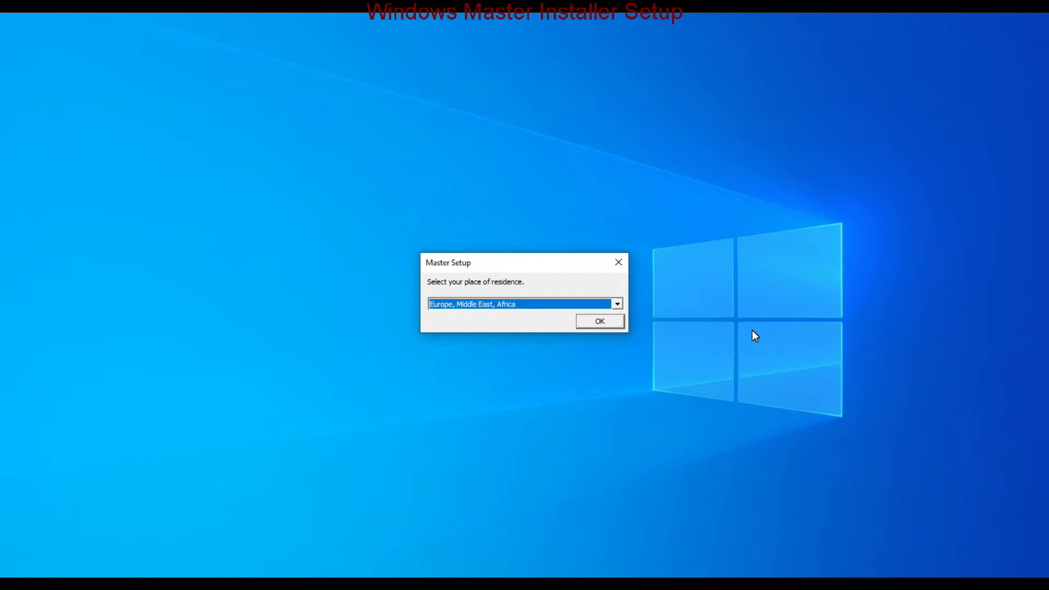
pyautogui.press('Return')
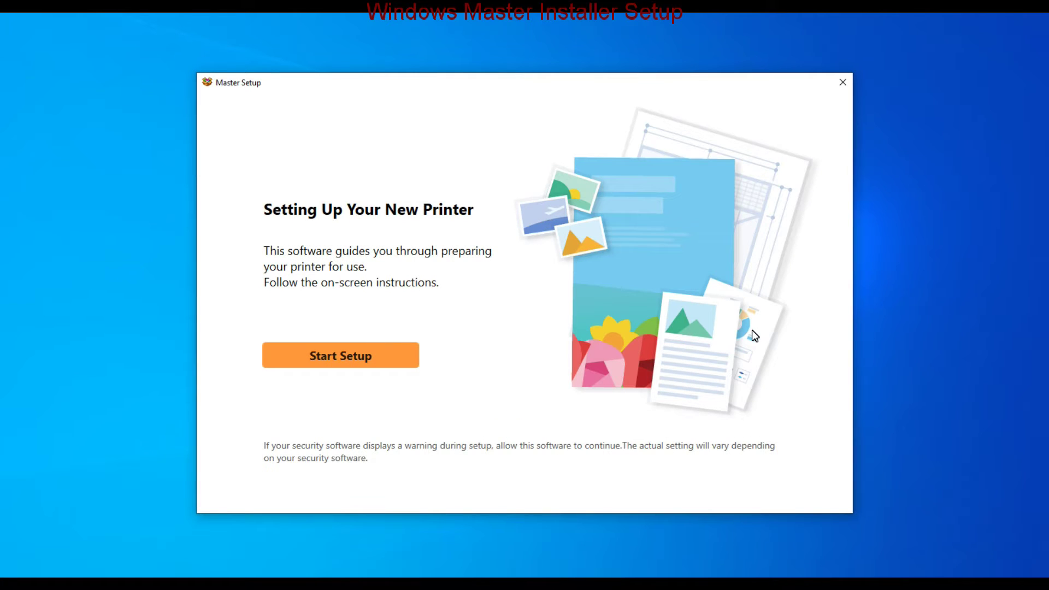
# Start setup and accept the license agreement and Canon data-sharing terms
pyautogui.press('Return')
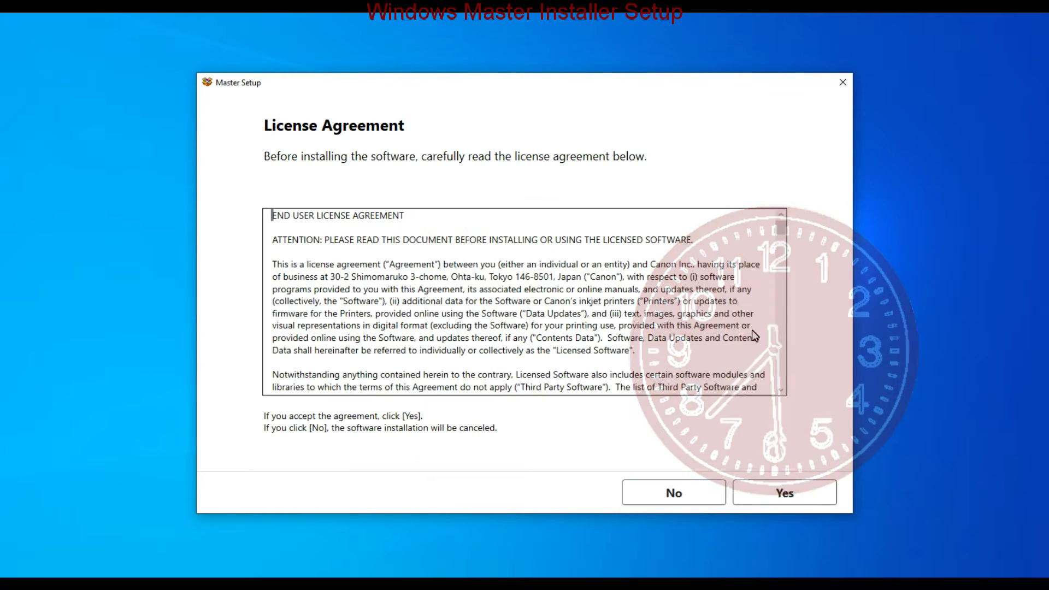
pyautogui.press('Return')
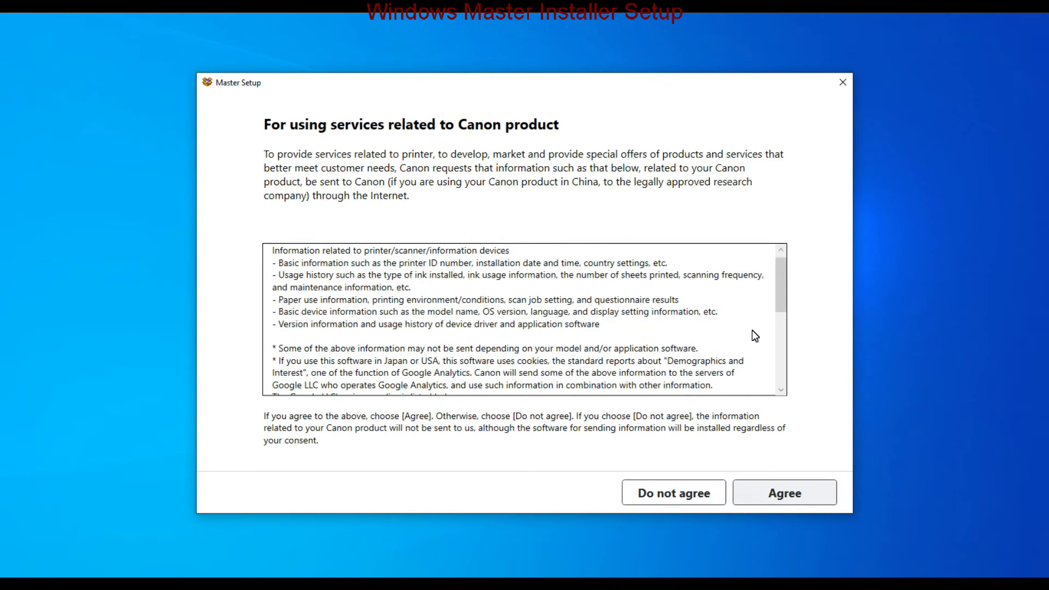
pyautogui.press('Return')
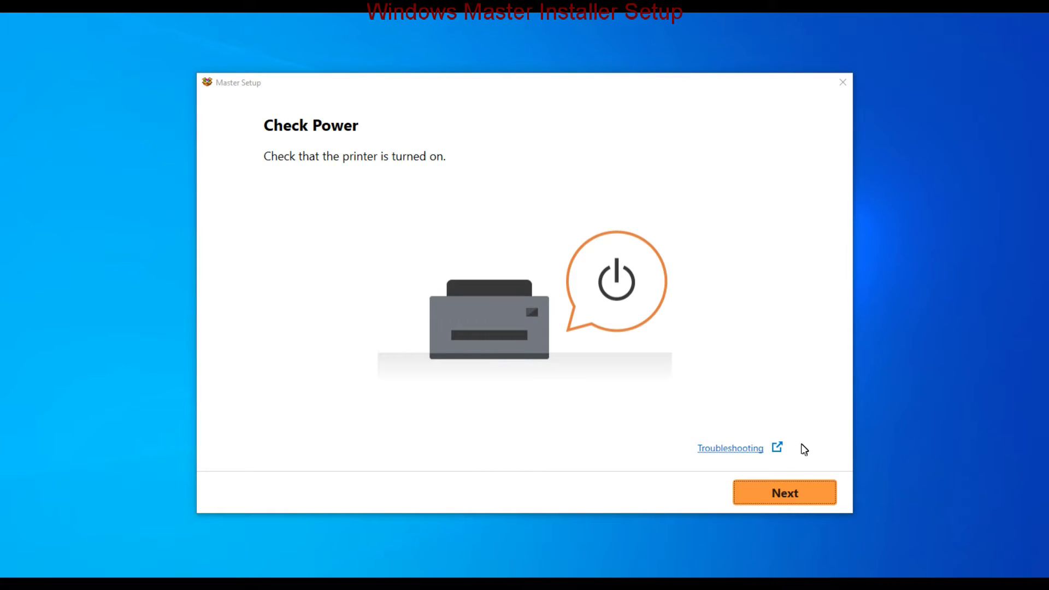
# Confirm printer power, pick the GX4000 series printer, and connect it over wired LAN
pyautogui.click(795, 492)
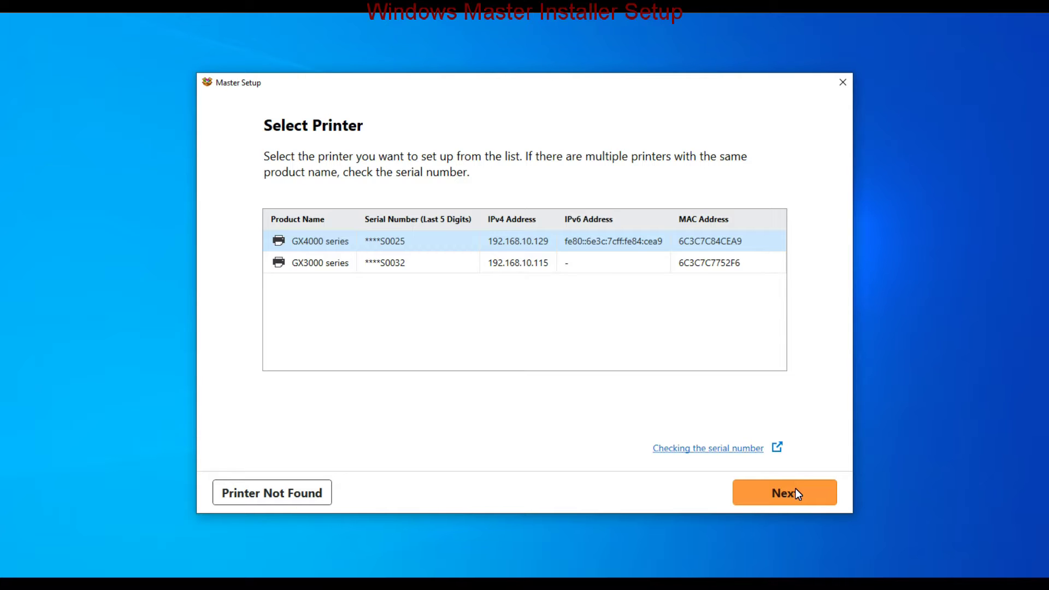
pyautogui.click(795, 492)
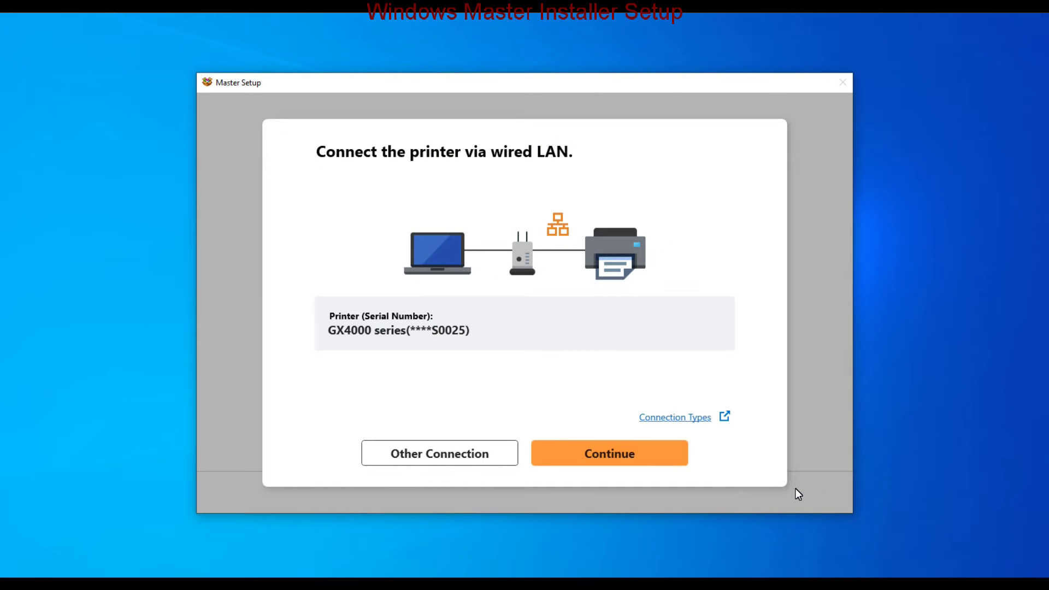
pyautogui.press('Return')
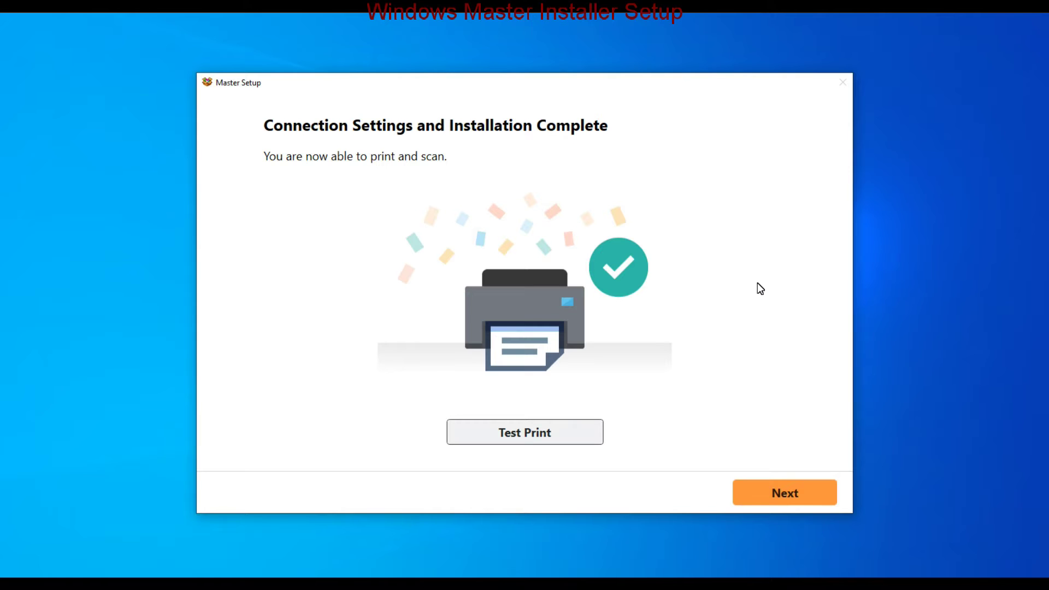
# Print a test page, then close setup via Go to Website
pyautogui.press('space')
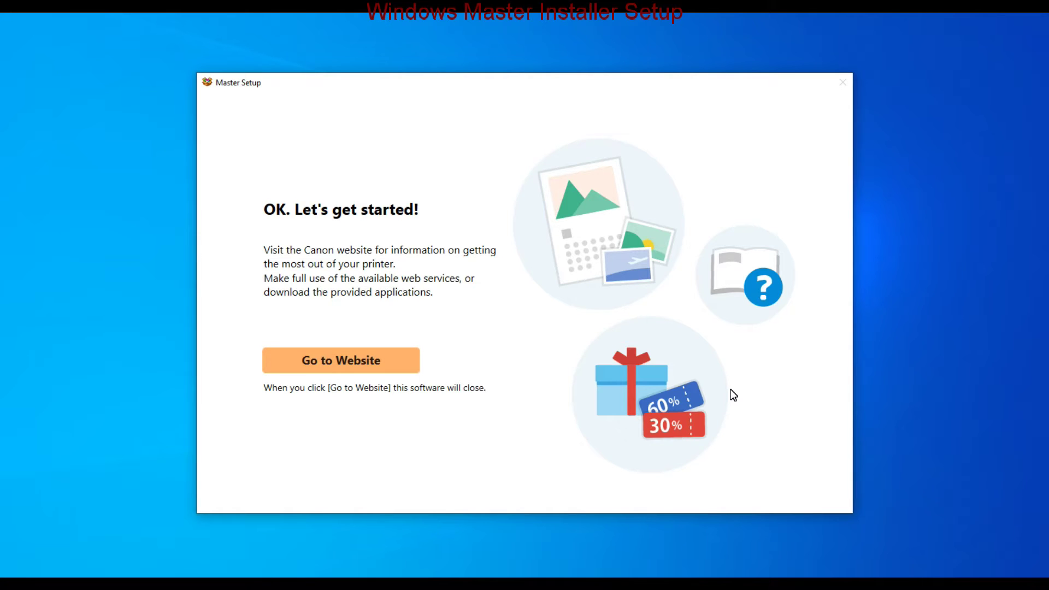
pyautogui.click(356, 366)
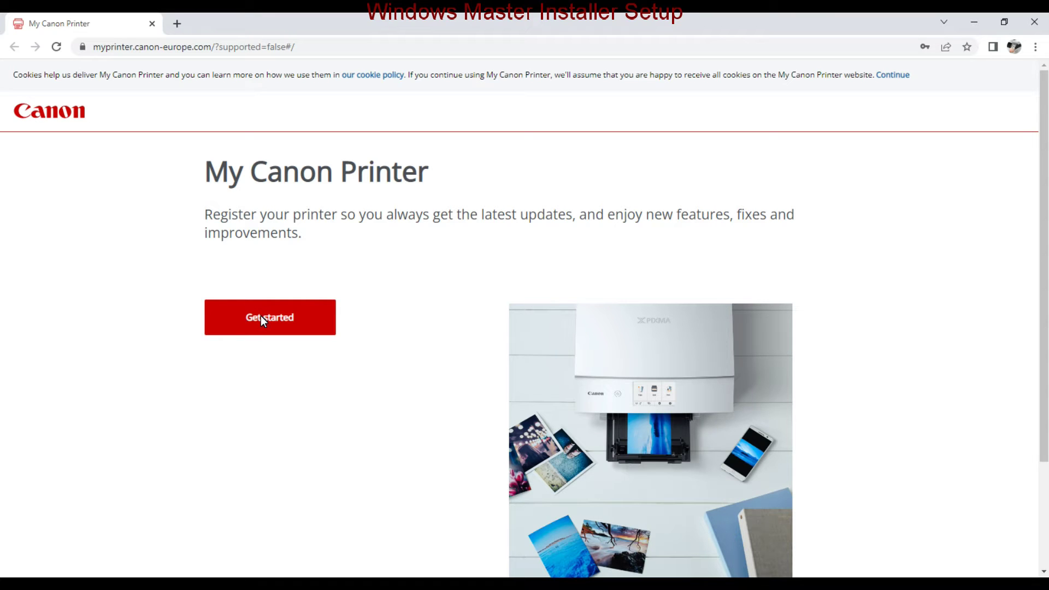
# Begin Canon printer registration, then go to the GX4000 series software Downloads page
pyautogui.click(261, 317)
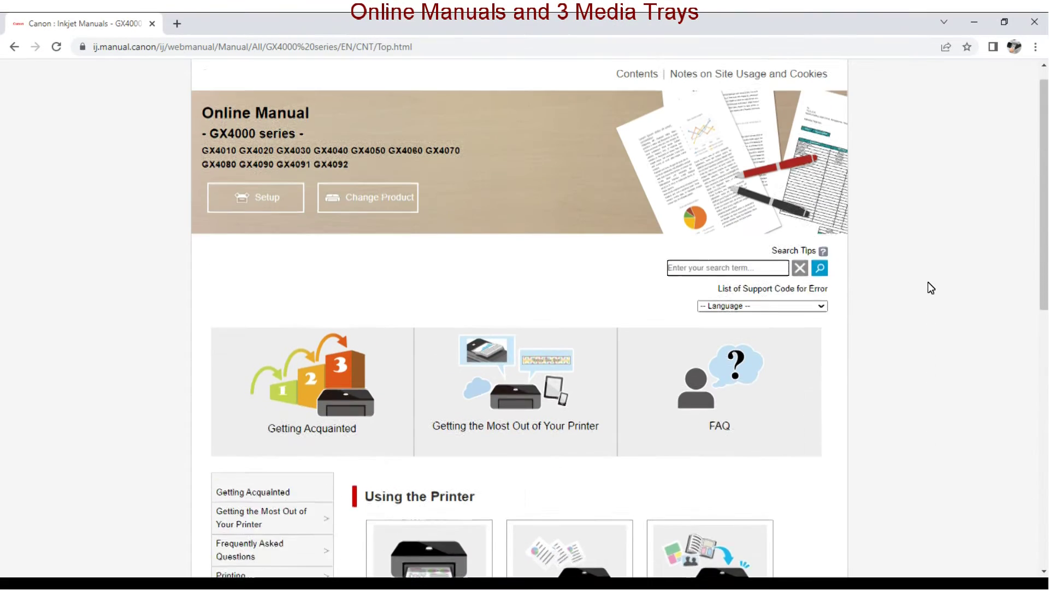
pyautogui.scroll(1, 928, 288)
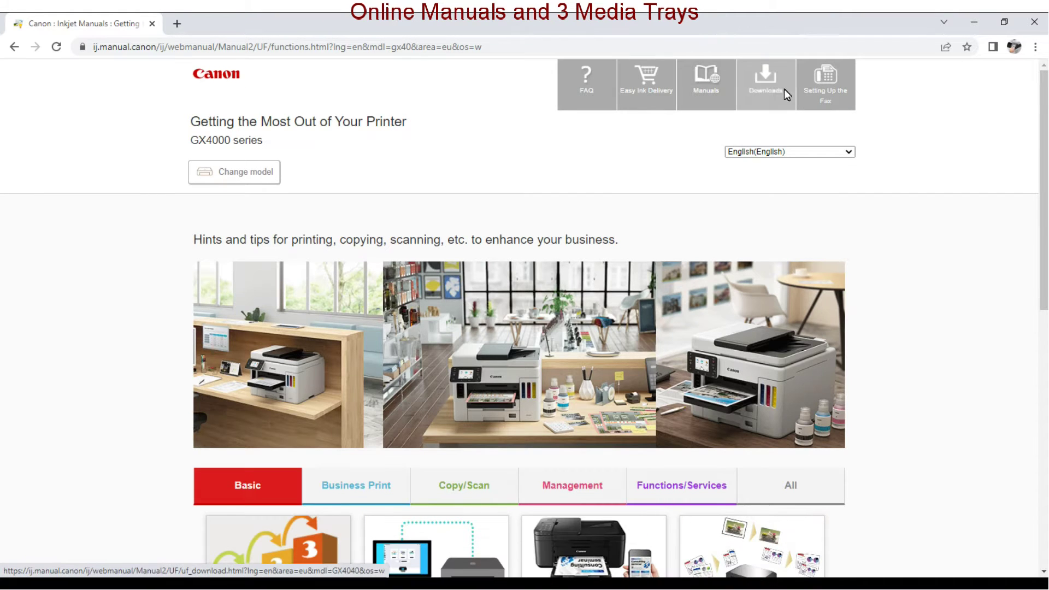
pyautogui.click(771, 87)
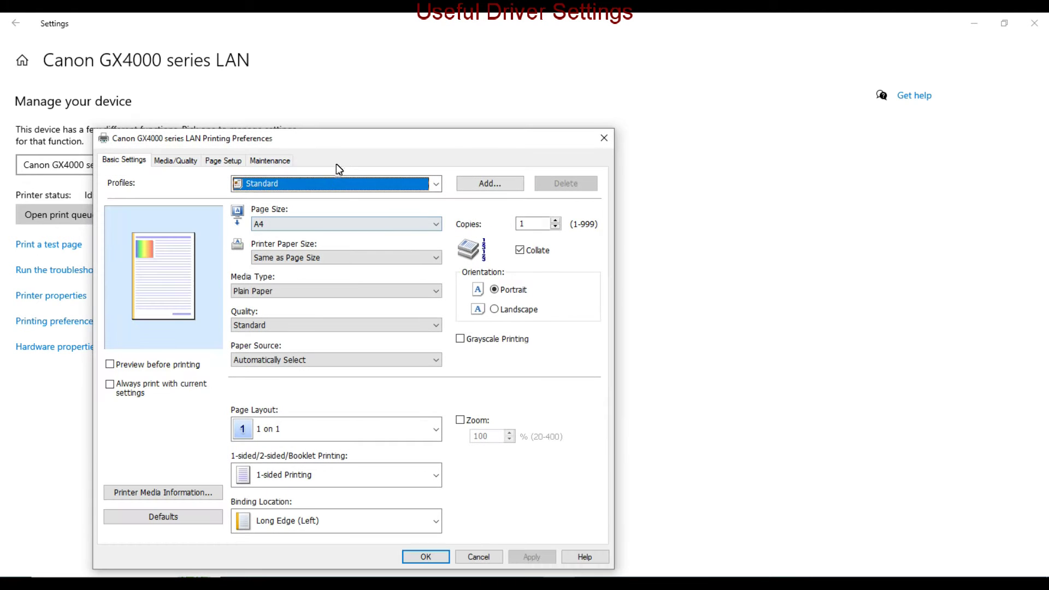
# Toggle Grayscale Printing on and back off, and view the print Quality levels
pyautogui.moveTo(342, 140)
pyautogui.mouseDown()
pyautogui.moveTo(568, 102)
pyautogui.moveTo(568, 78)
pyautogui.mouseUp()
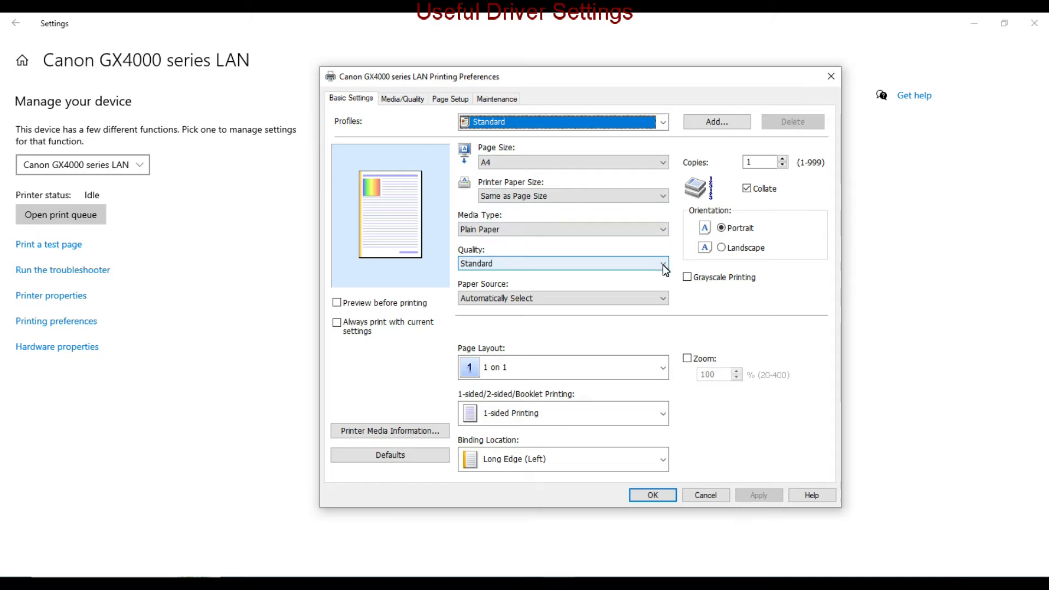
pyautogui.click(687, 277)
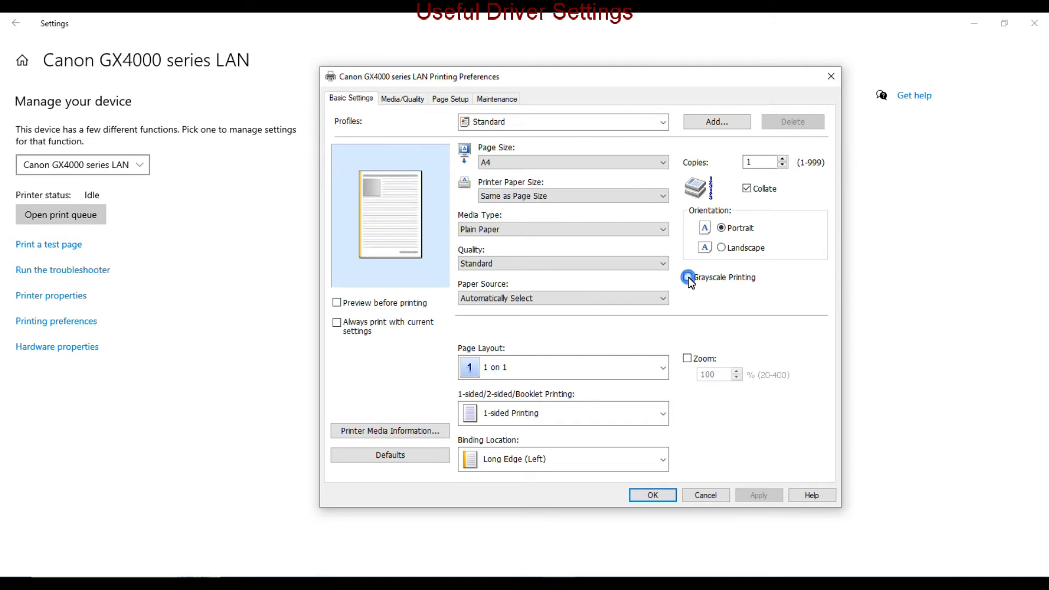
pyautogui.click(687, 278)
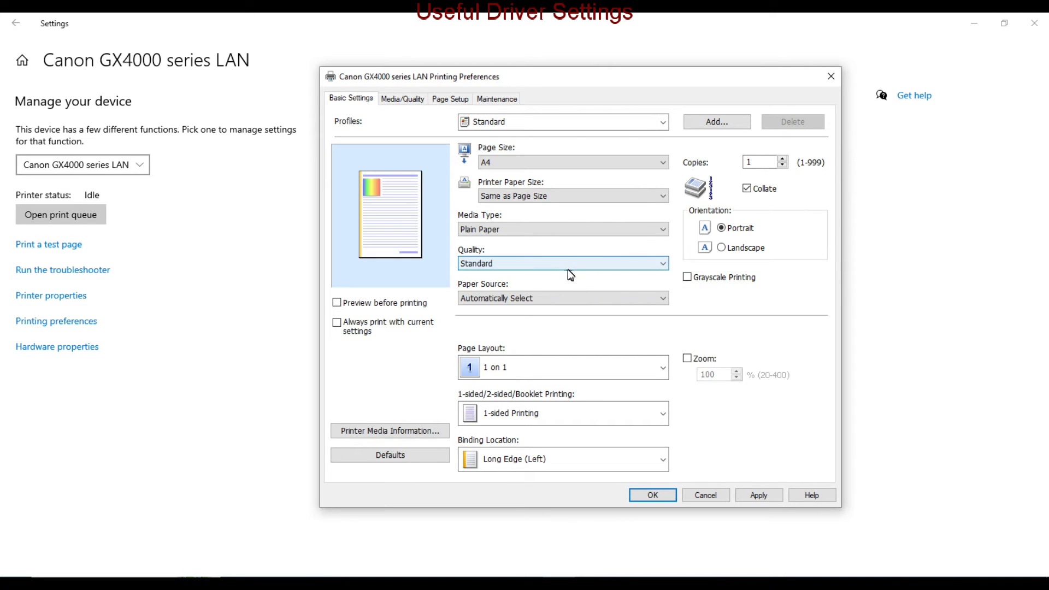
pyautogui.click(538, 269)
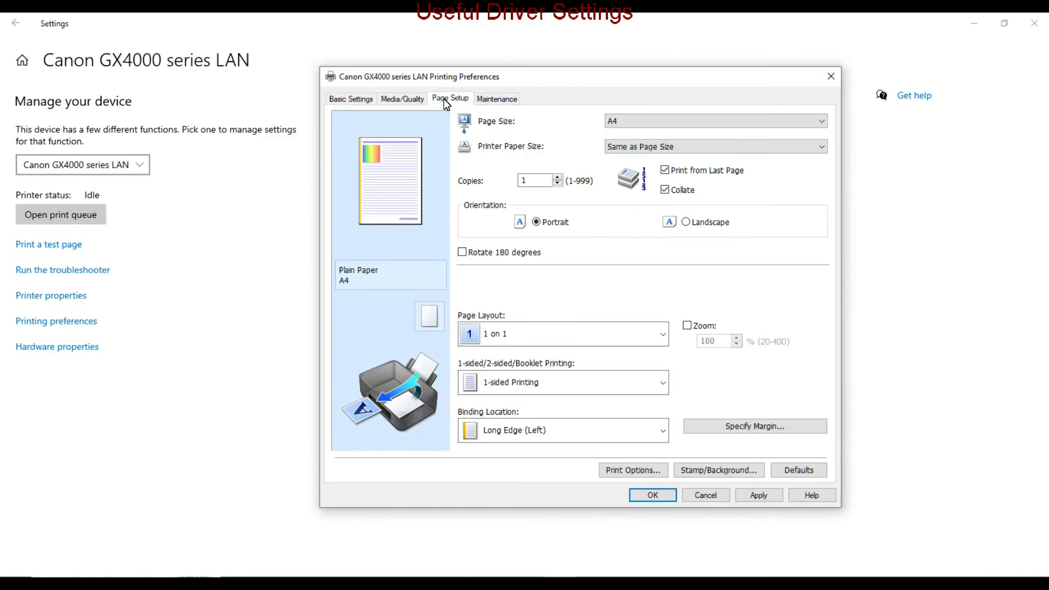
# Set a Custom 210 x 297 mm page size and show the Maintenance tab
pyautogui.click(706, 124)
pyautogui.scroll(-1, 934, 294)
pyautogui.scroll(-1, 934, 295)
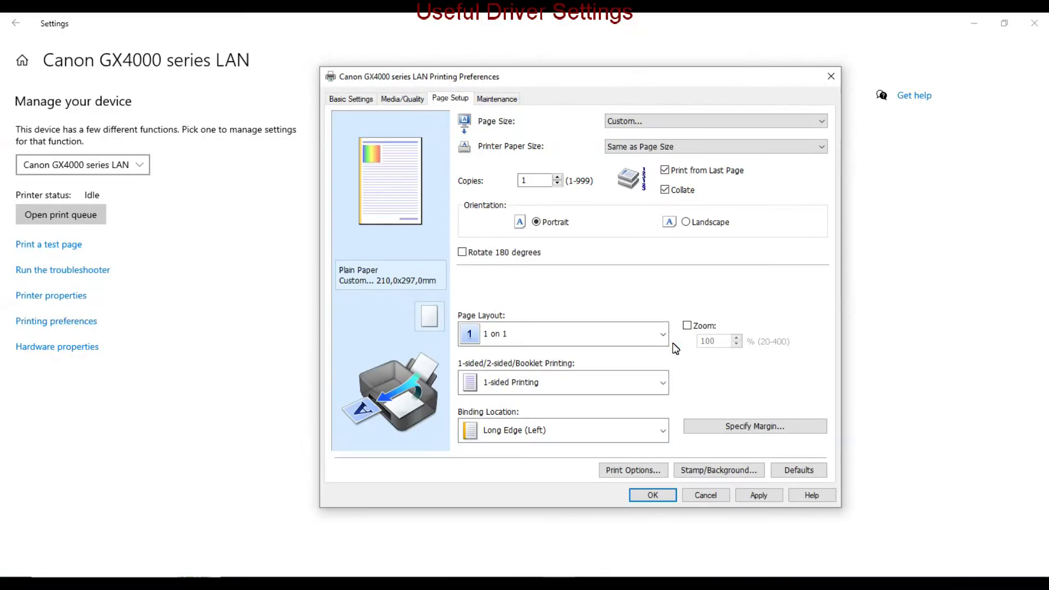
pyautogui.click(500, 99)
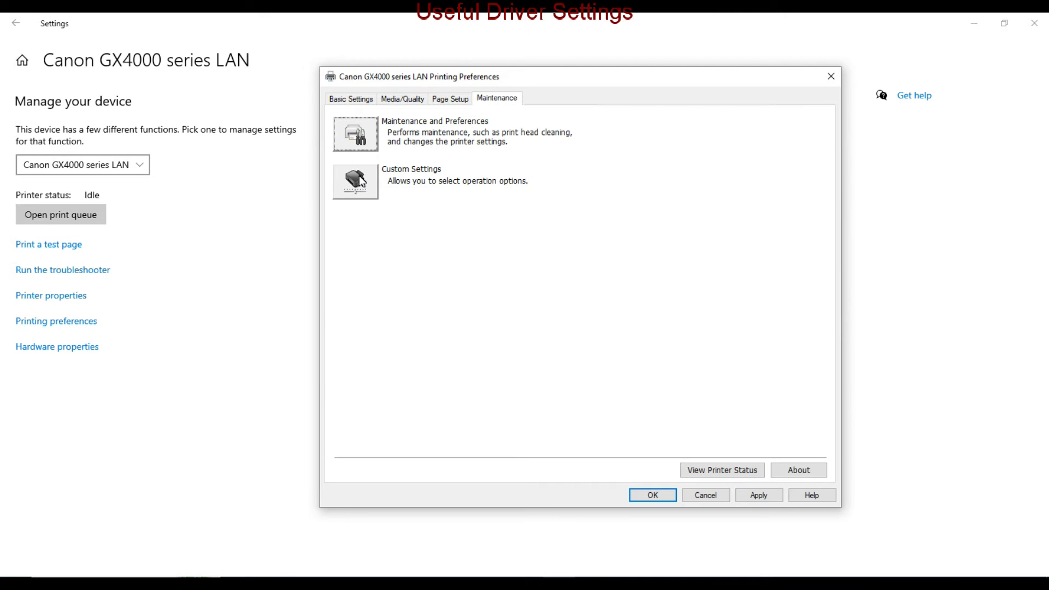
# Check printer status and total sheets used, then expand maintenance cartridge usage in Remote UI
pyautogui.click(359, 141)
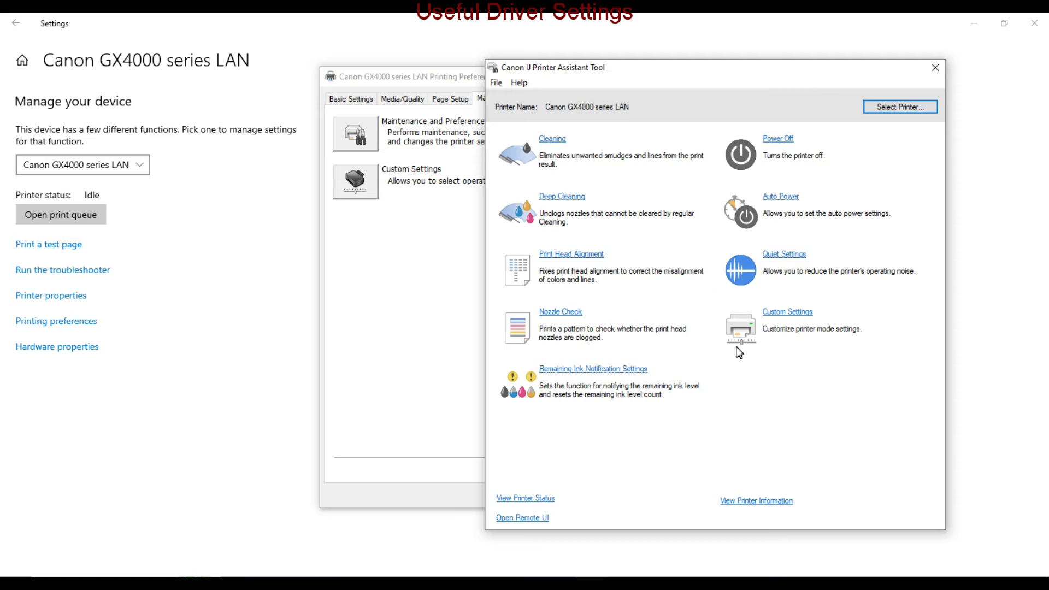
pyautogui.click(528, 499)
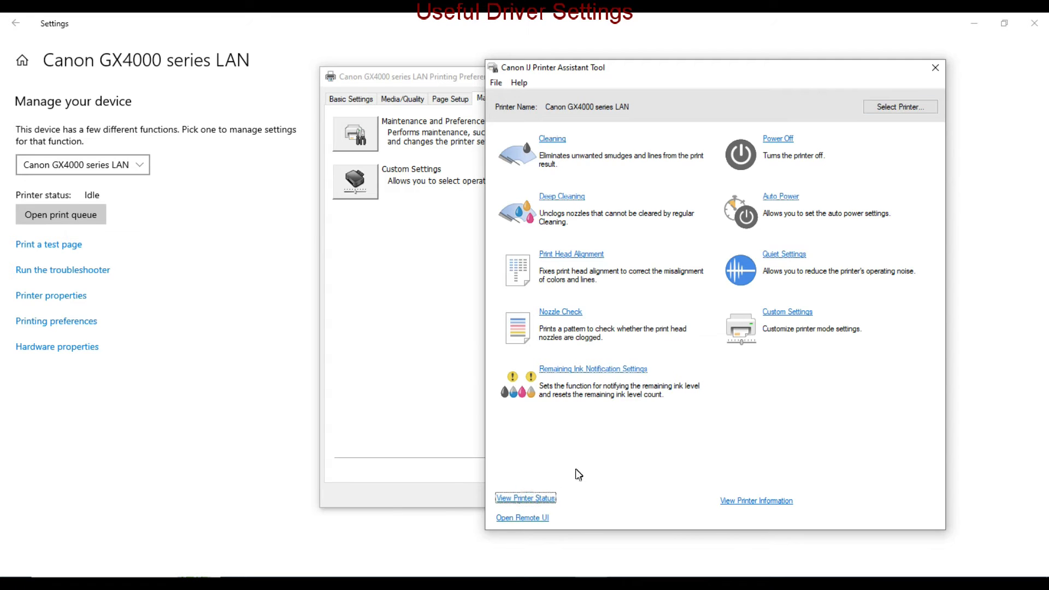
pyautogui.click(748, 501)
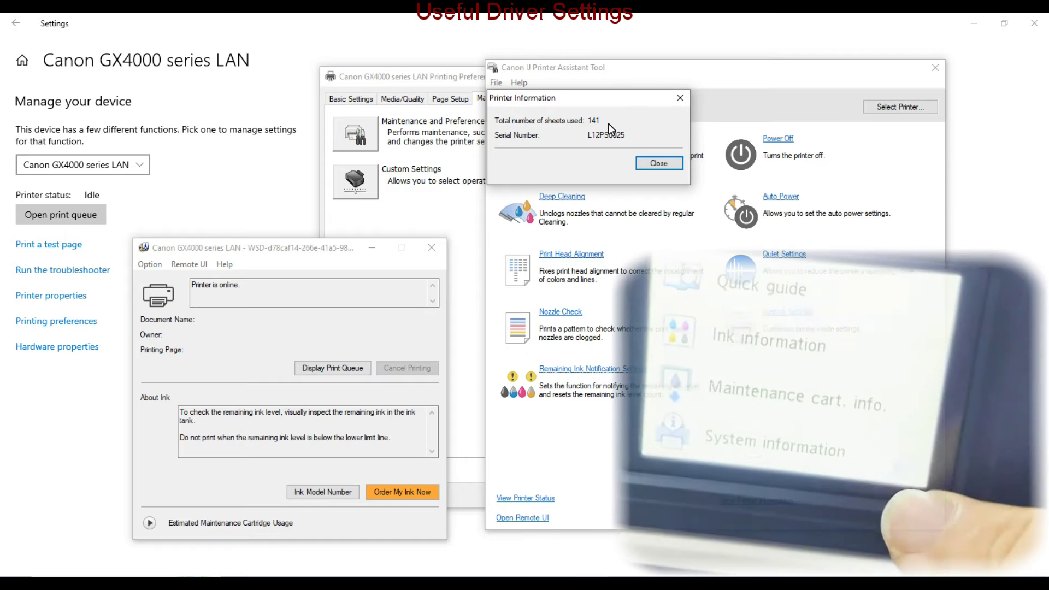
pyautogui.click(659, 163)
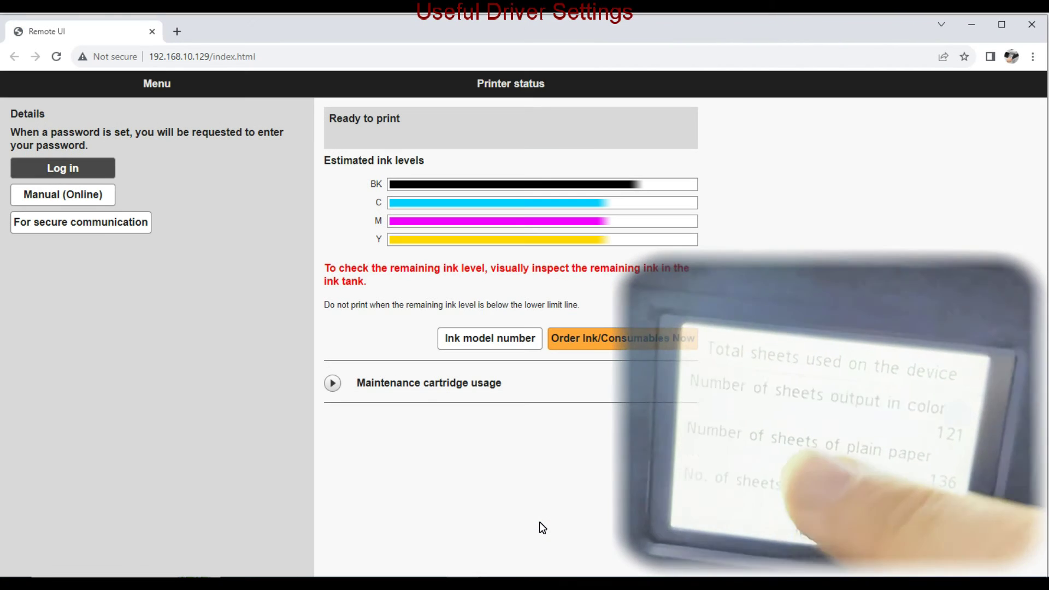
pyautogui.click(333, 384)
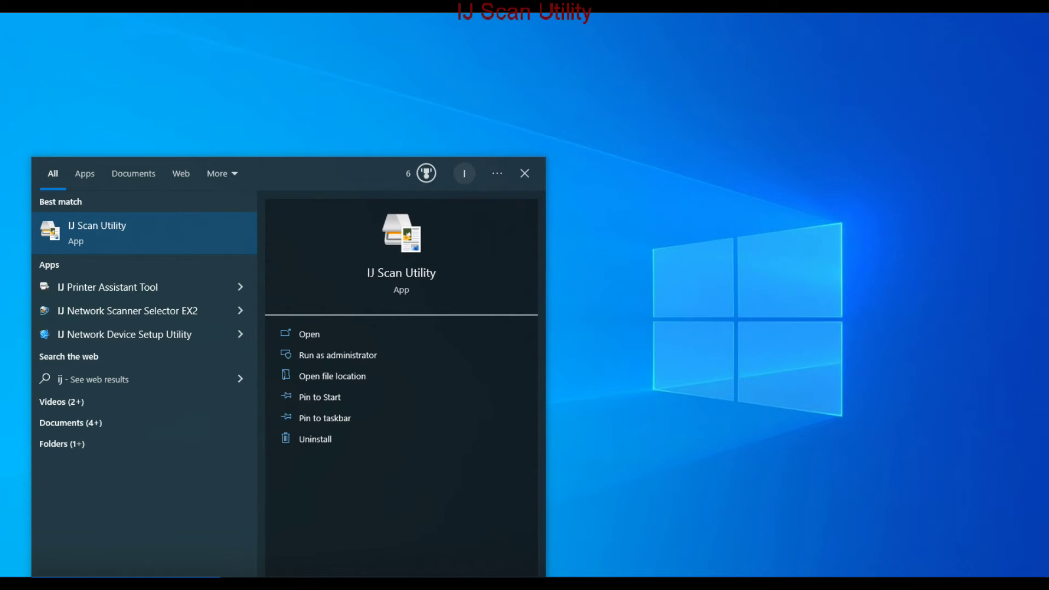
# Launch IJ Scan Utility settings and set Custom Scan to save scans to a folder
pyautogui.press('Return')
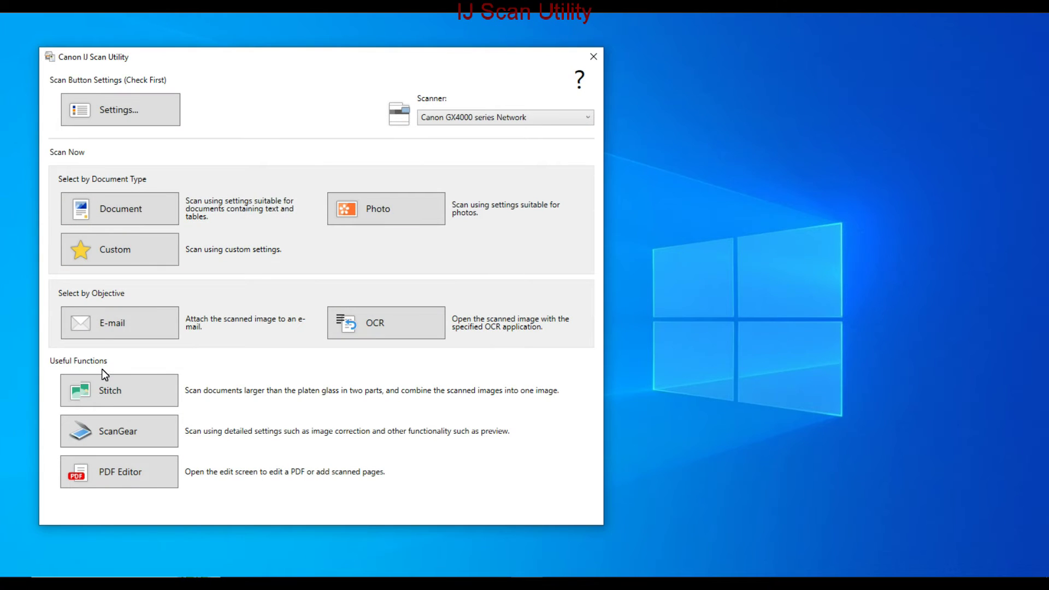
pyautogui.click(130, 117)
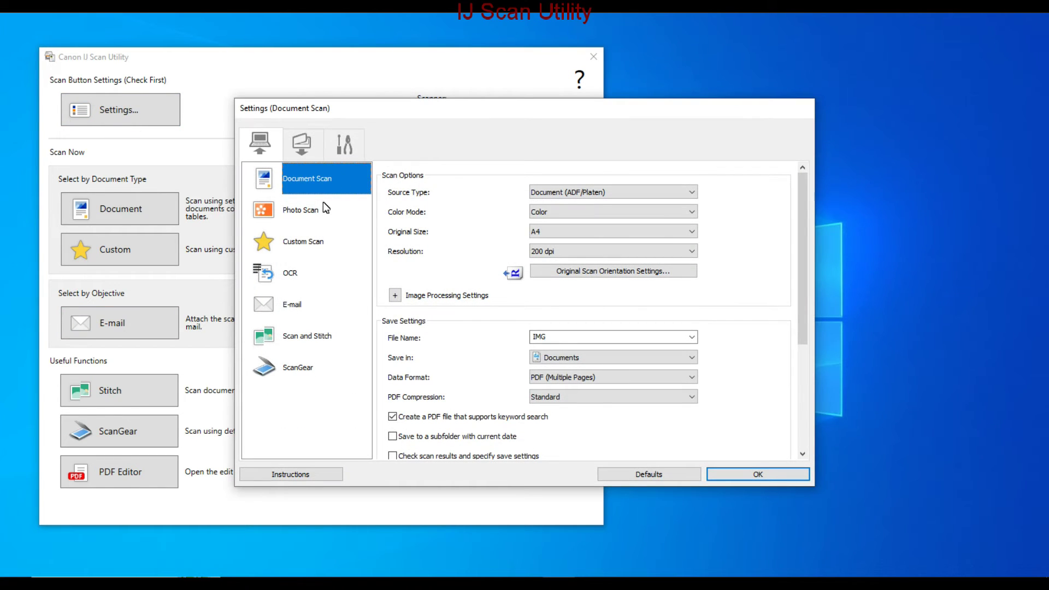
pyautogui.click(317, 241)
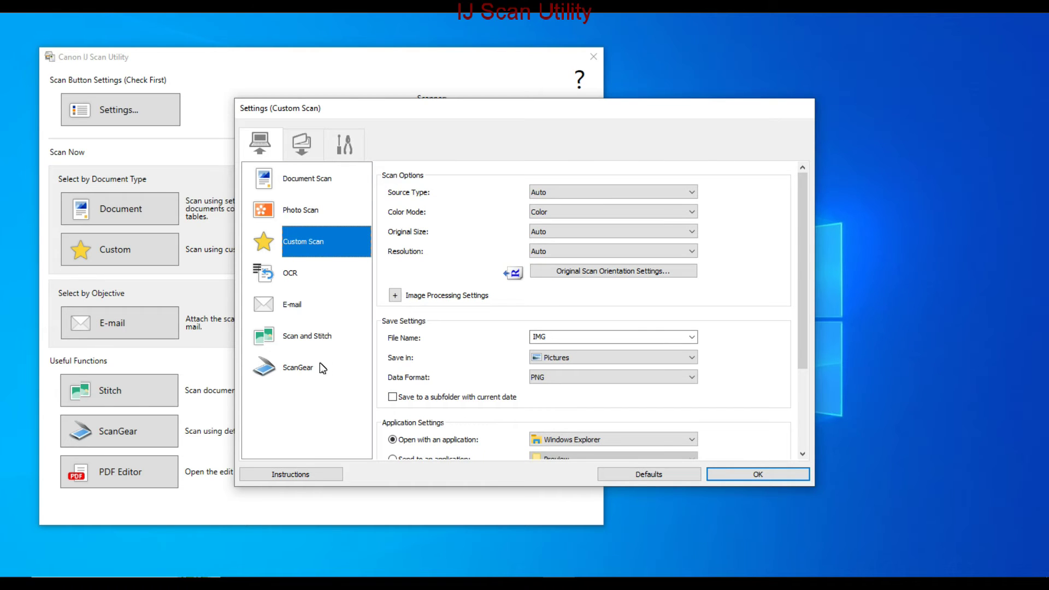
pyautogui.scroll(-2, 480, 337)
pyautogui.scroll(-2, 480, 337)
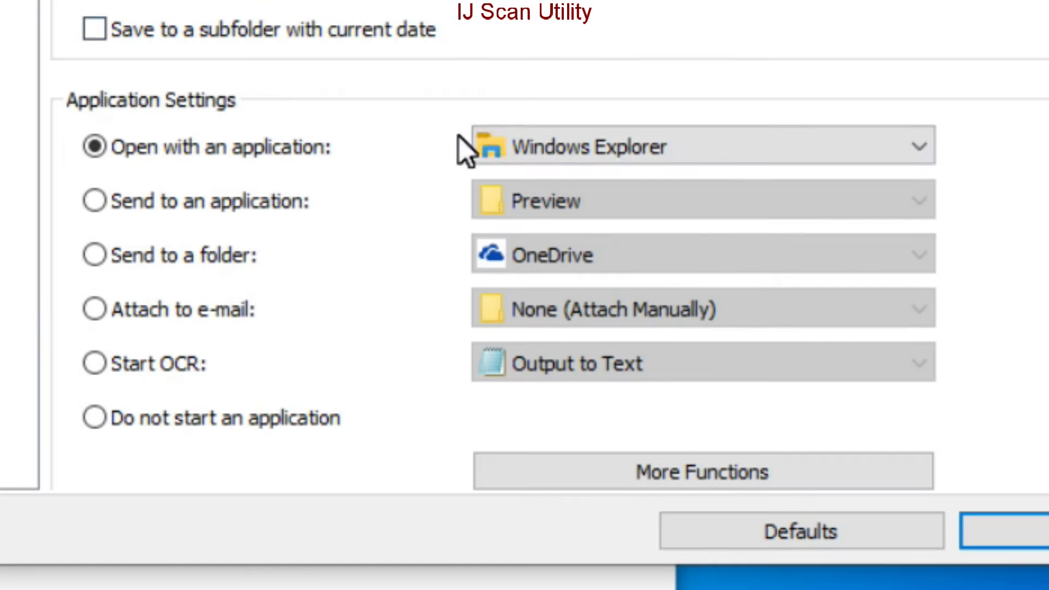
pyautogui.click(514, 143)
pyautogui.click(525, 210)
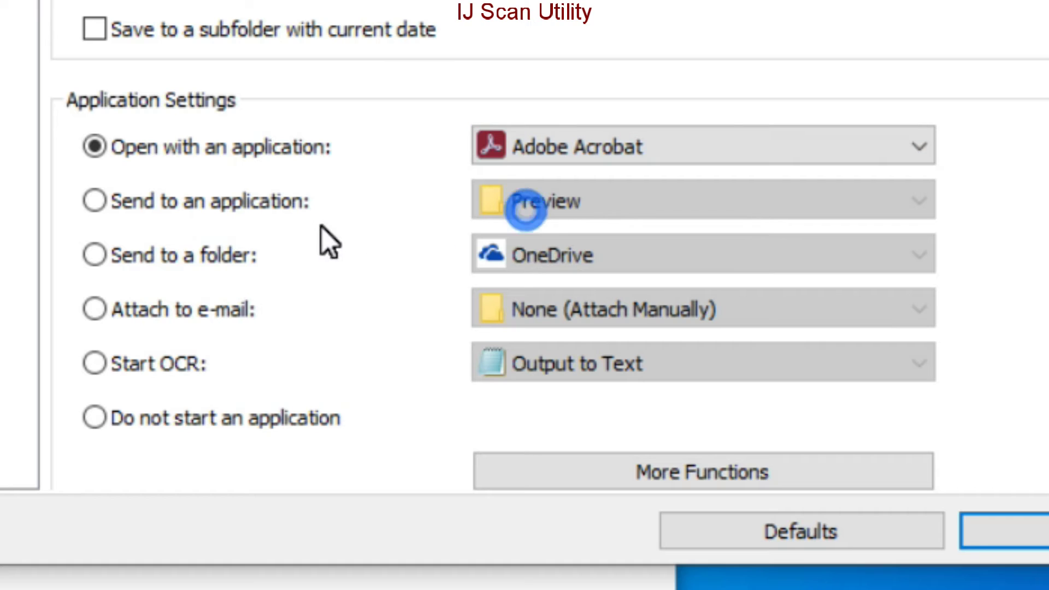
pyautogui.click(97, 258)
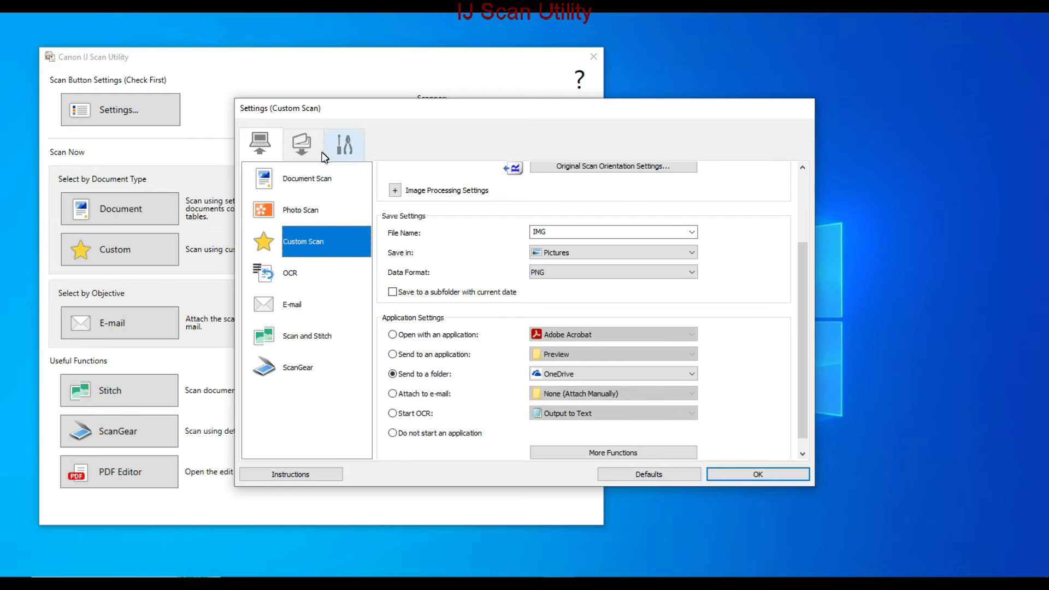
# Make printer-panel document scans saved to computer open in Adobe Acrobat, and save settings
pyautogui.click(309, 146)
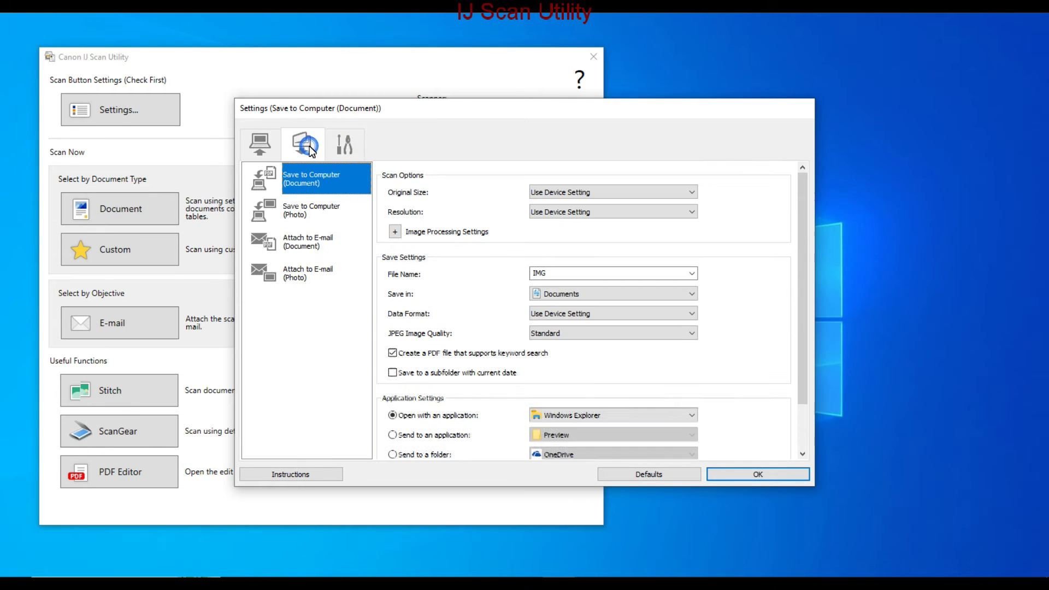
pyautogui.click(320, 206)
pyautogui.click(316, 240)
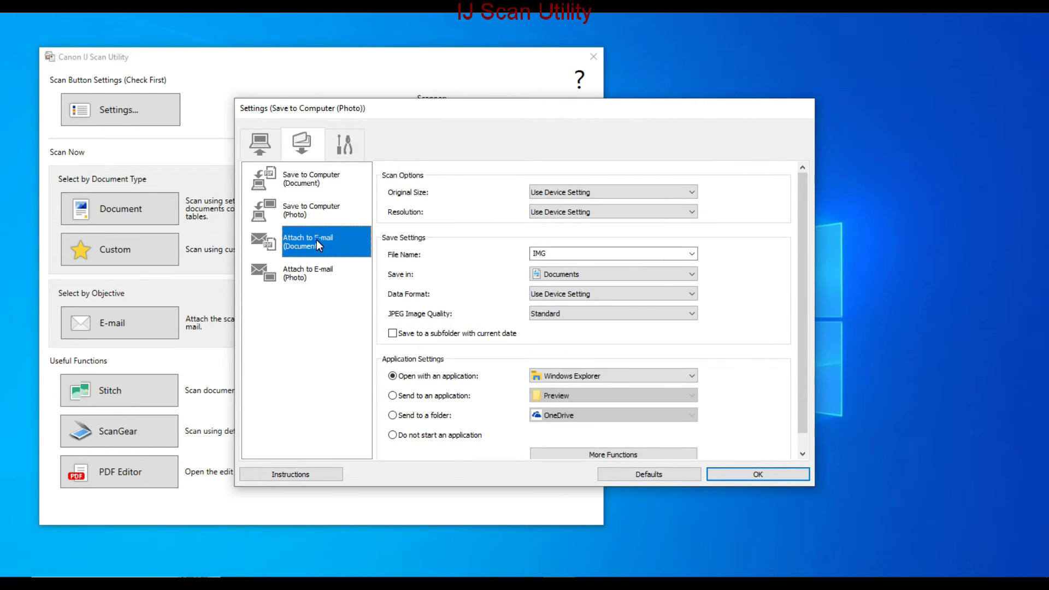
pyautogui.click(313, 277)
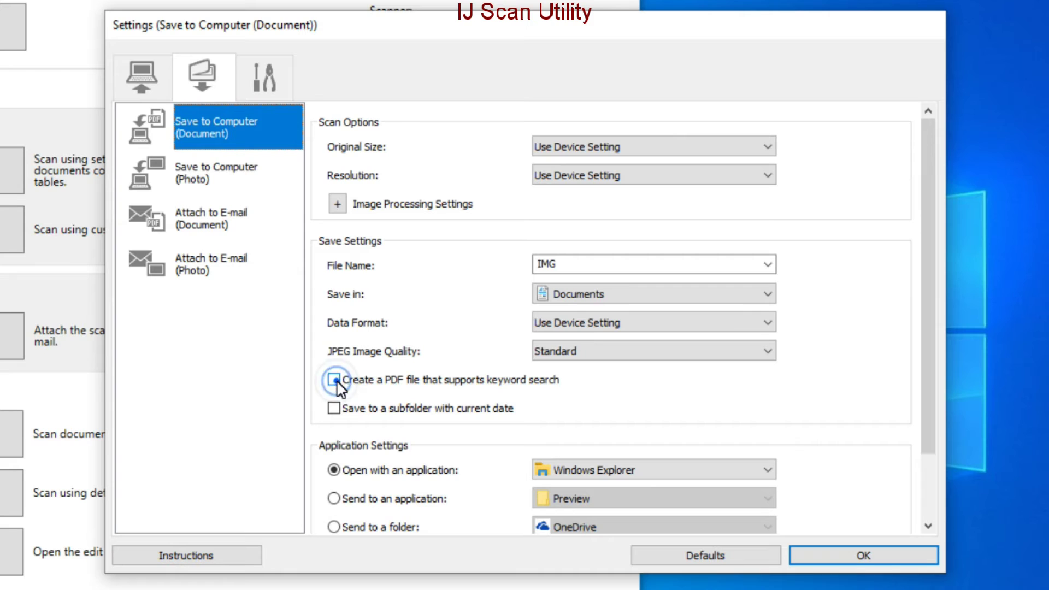
pyautogui.scroll(-1, 407, 381)
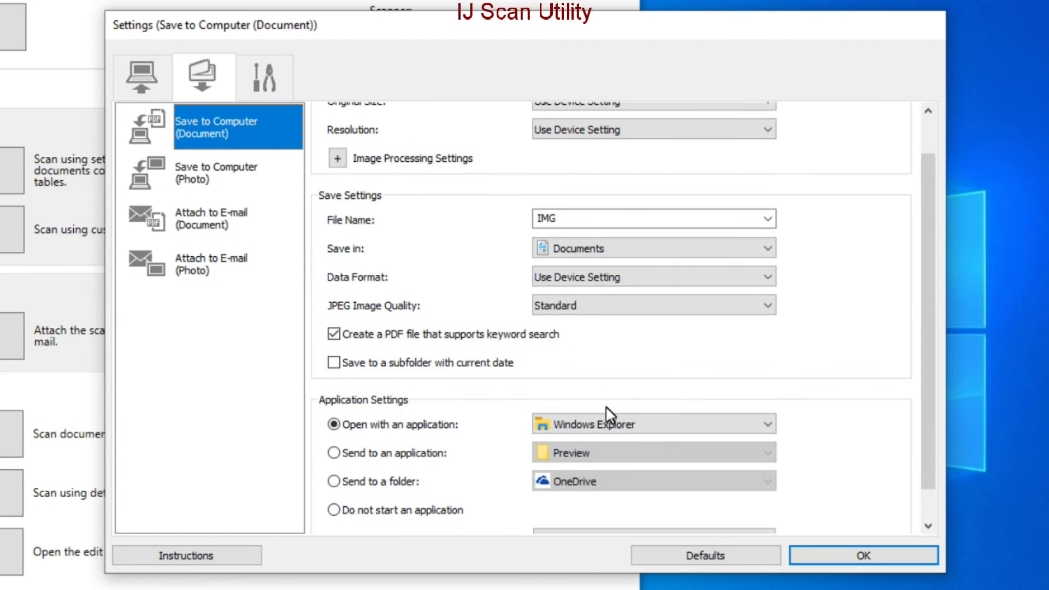
pyautogui.click(606, 425)
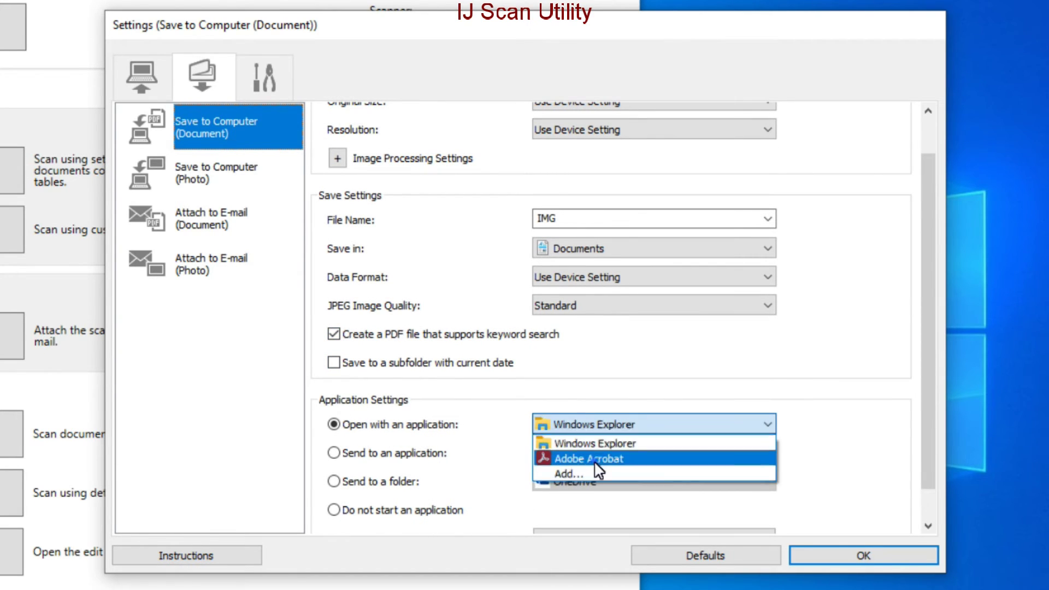
pyautogui.click(889, 556)
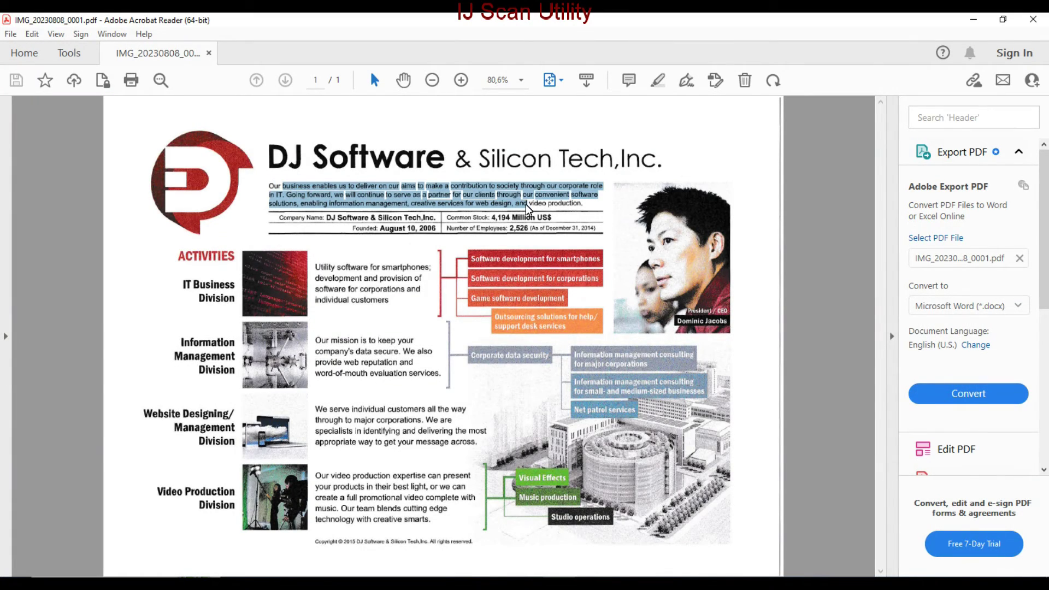
# Highlight the selected brochure paragraph, then select another stretch of text for highlighting
pyautogui.rightClick(558, 209)
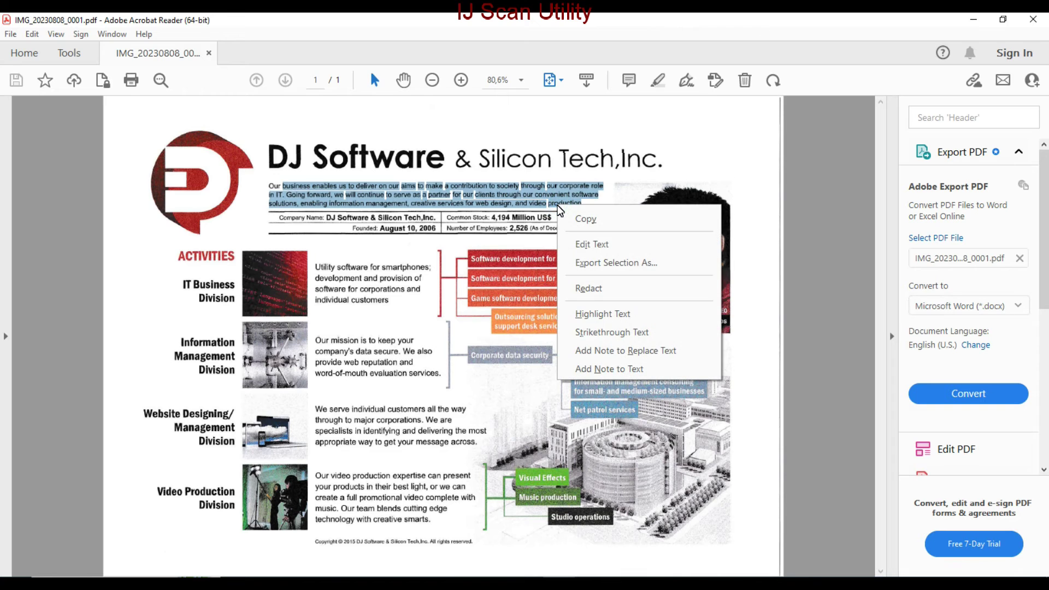
pyautogui.click(608, 314)
pyautogui.moveTo(319, 420); pyautogui.dragTo(381, 442)
pyautogui.rightClick(381, 442)
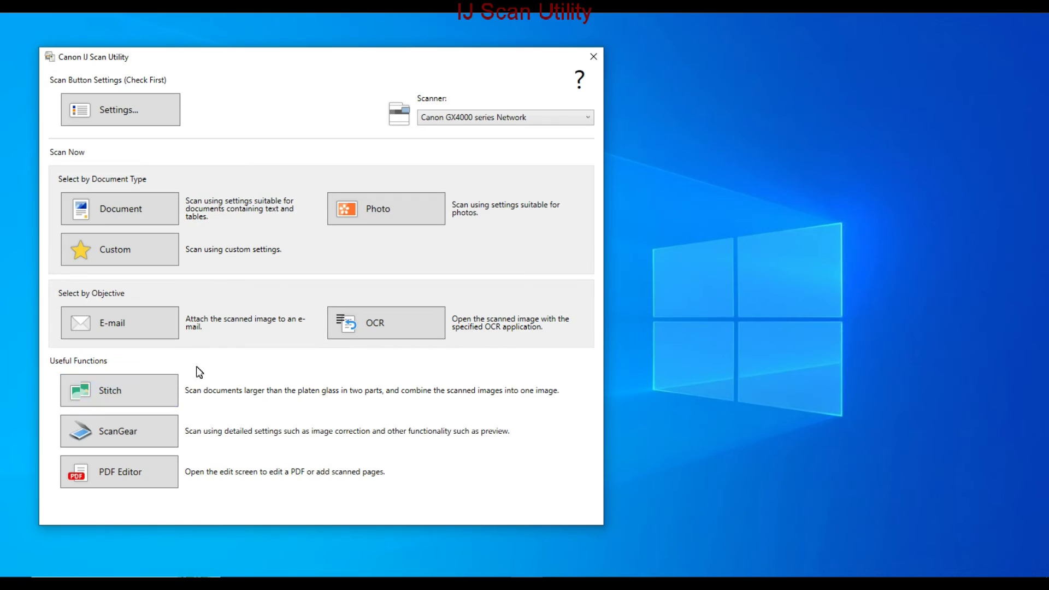
pyautogui.click(137, 388)
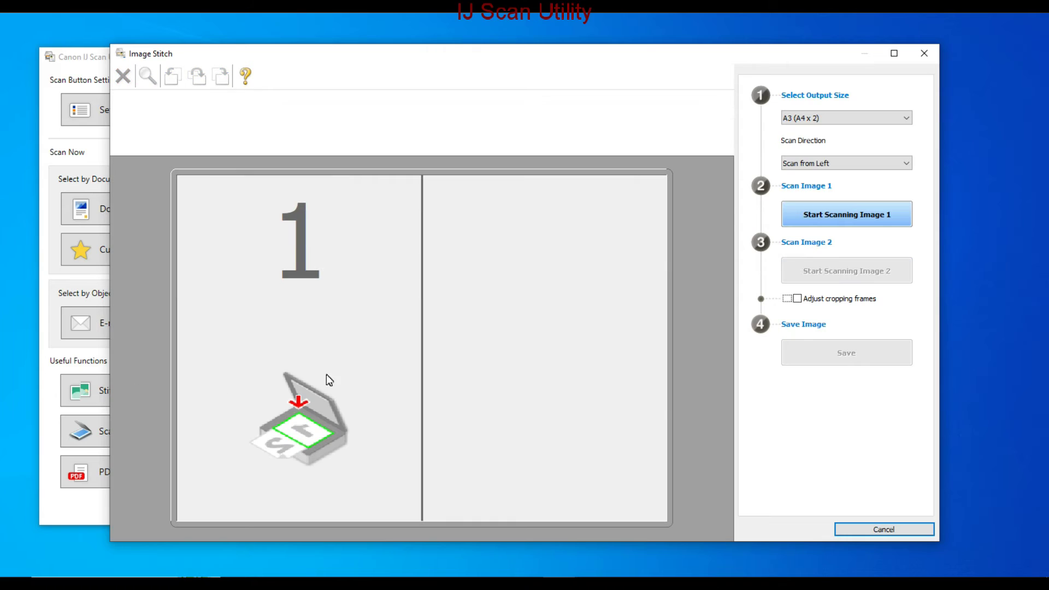
pyautogui.click(835, 121)
pyautogui.click(834, 122)
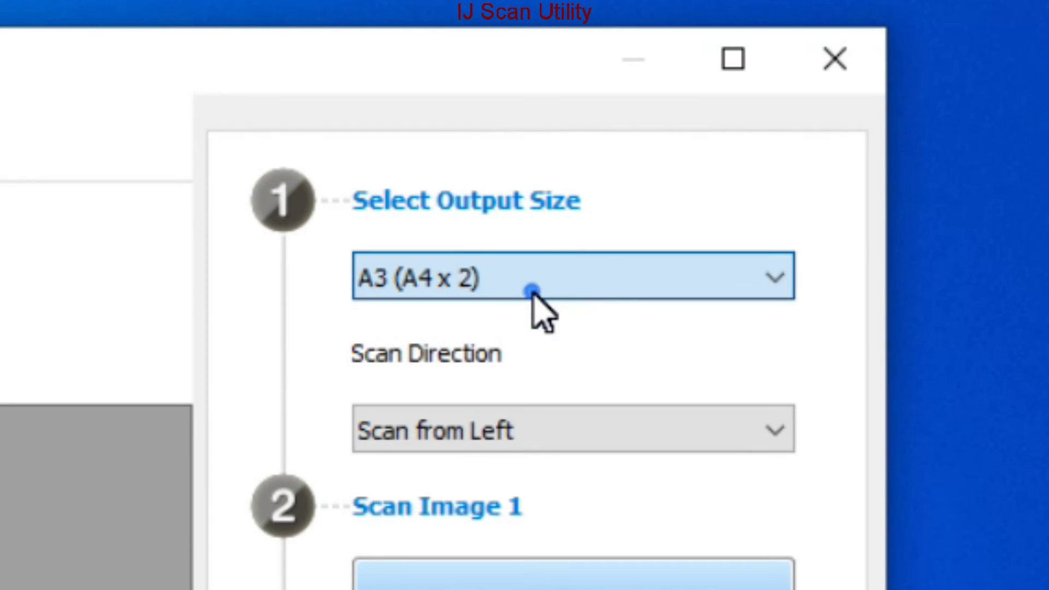
pyautogui.click(924, 54)
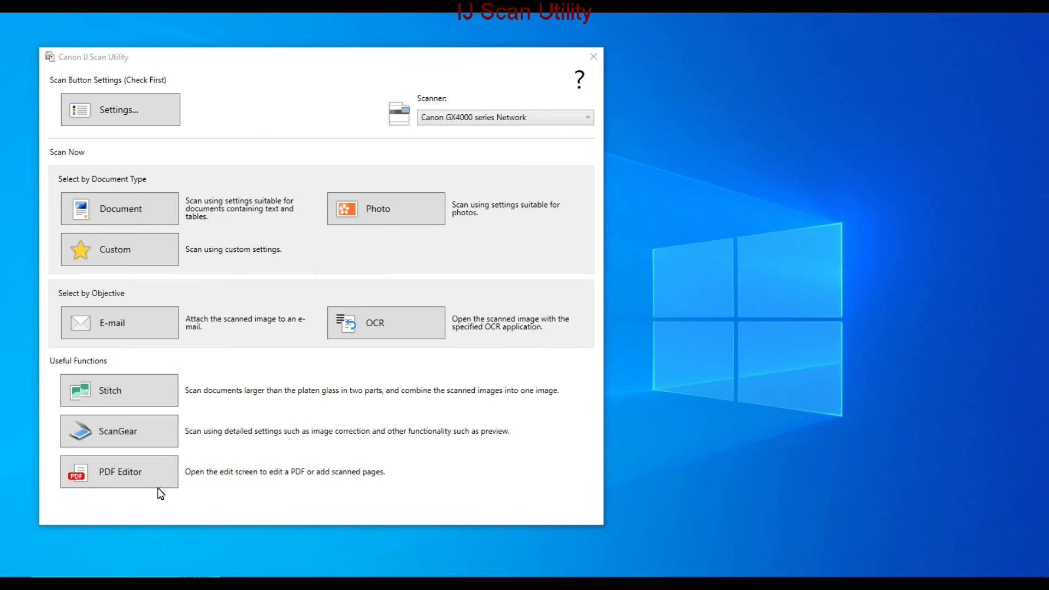
pyautogui.click(141, 435)
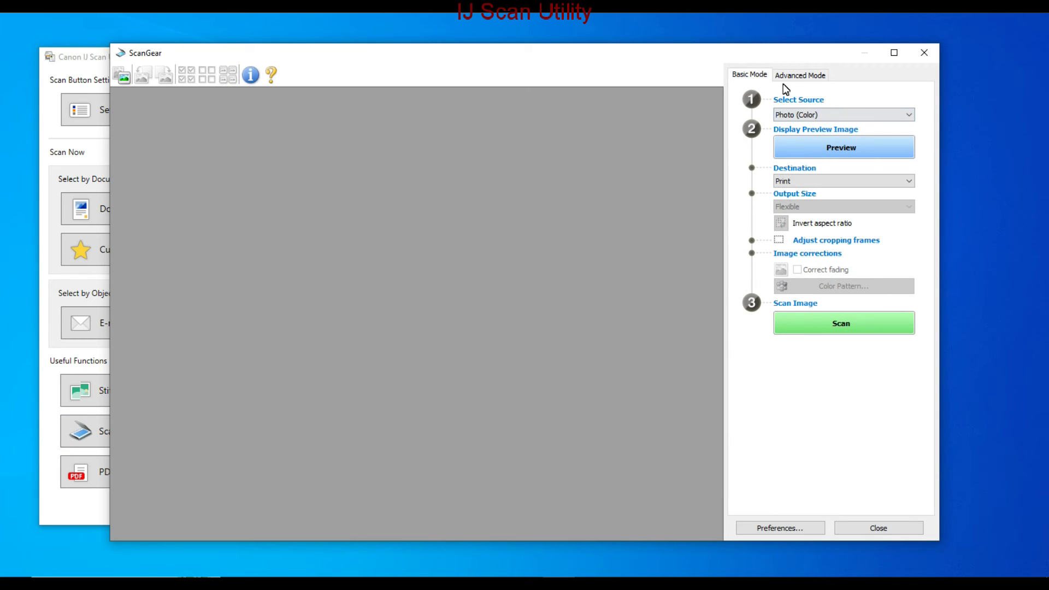
pyautogui.click(791, 77)
pyautogui.click(557, 339)
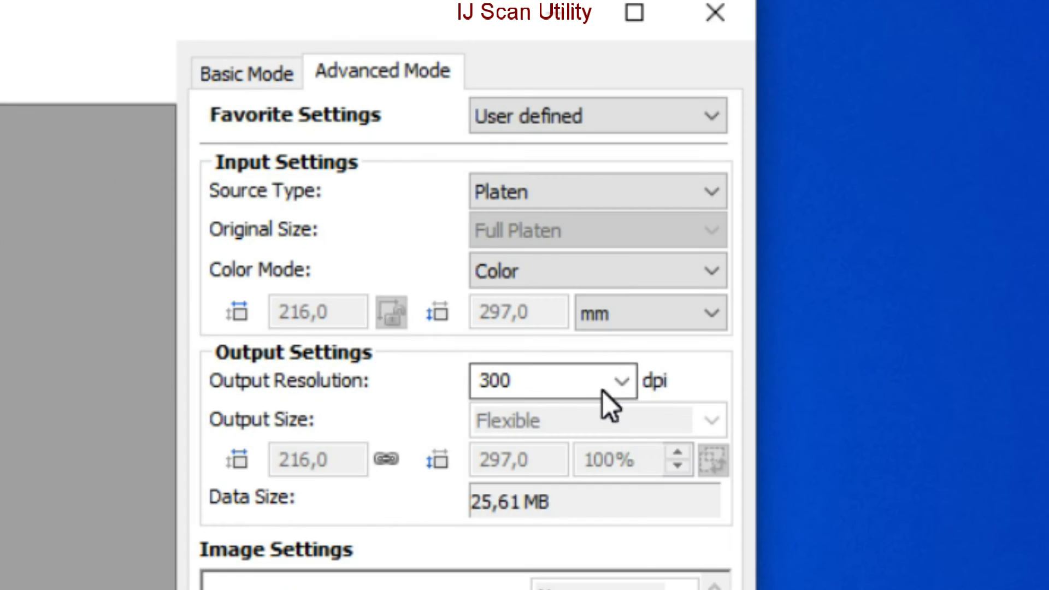
pyautogui.click(889, 189)
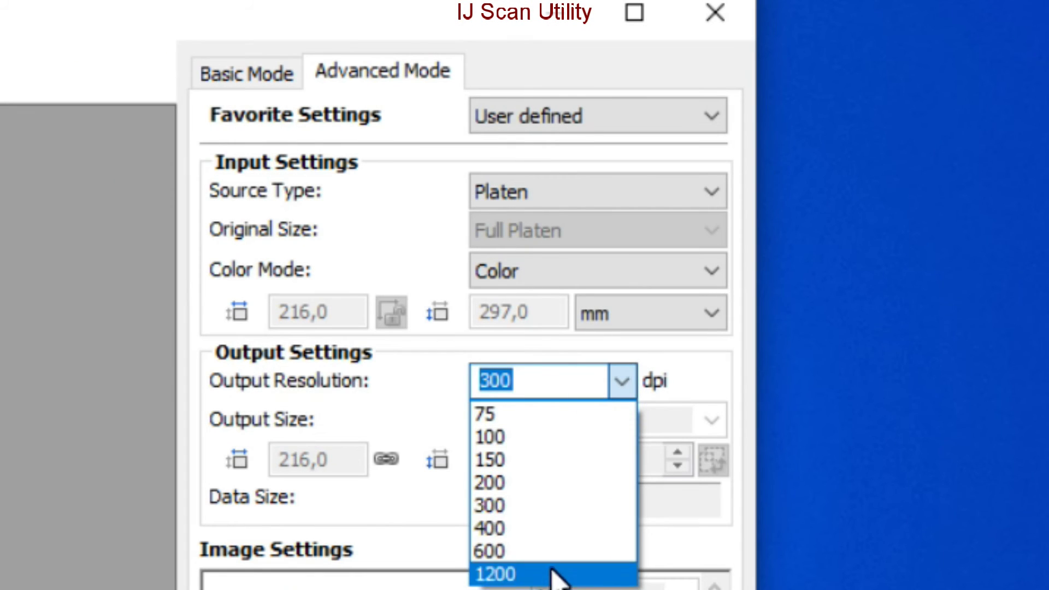
pyautogui.click(863, 260)
pyautogui.write('24')
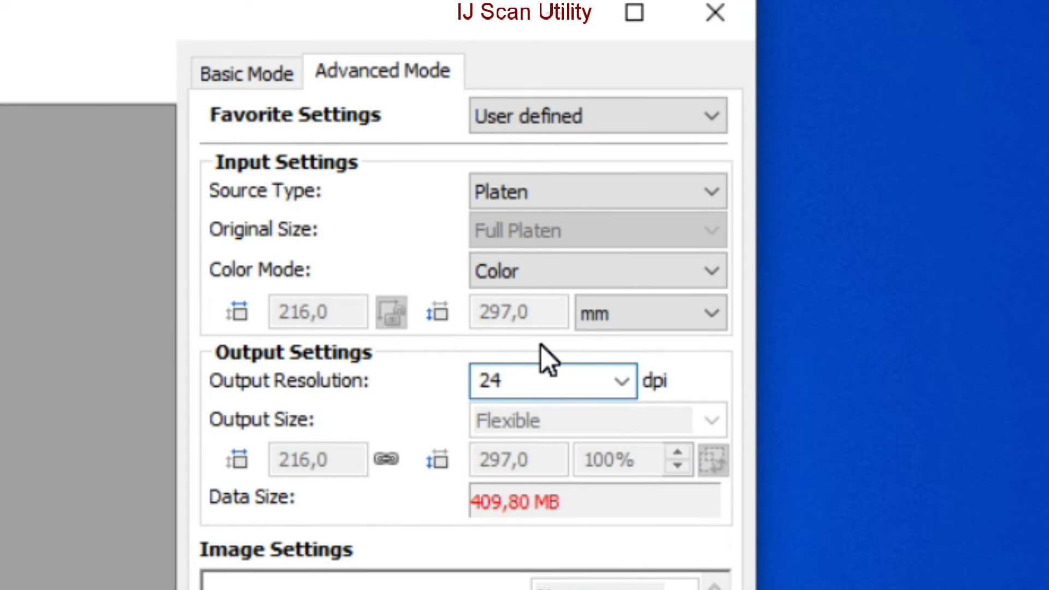
pyautogui.write('00')
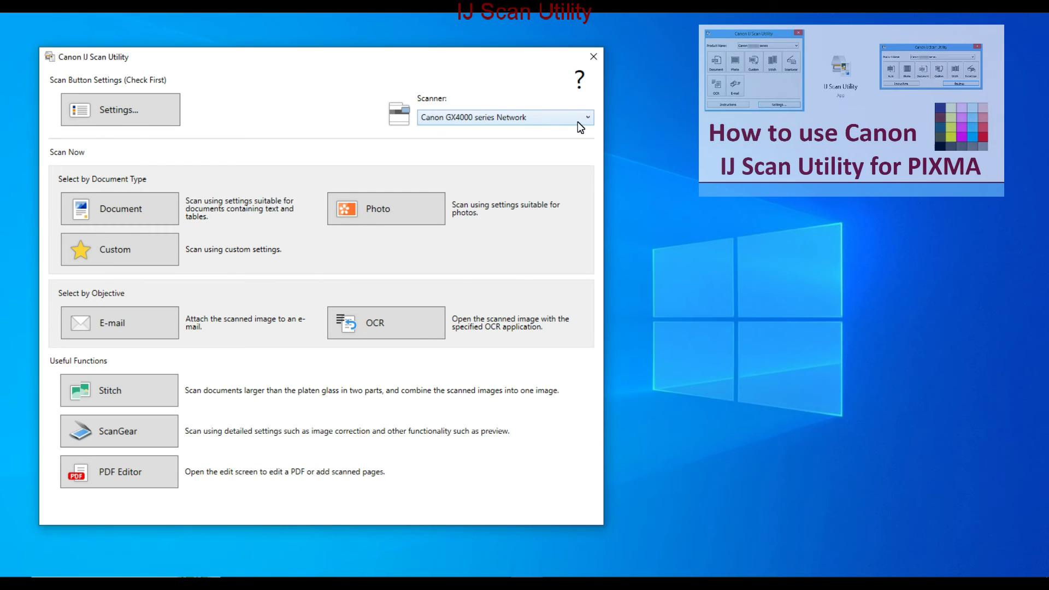
# Open the Scanner dropdown to see the Canon GX4000 series Network and other scanners
pyautogui.click(578, 122)
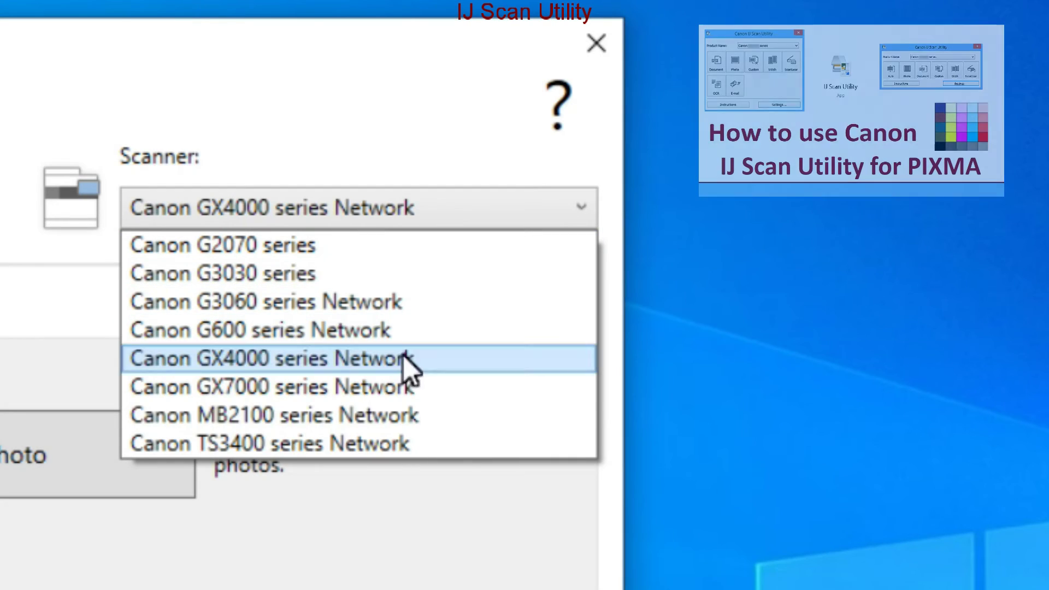